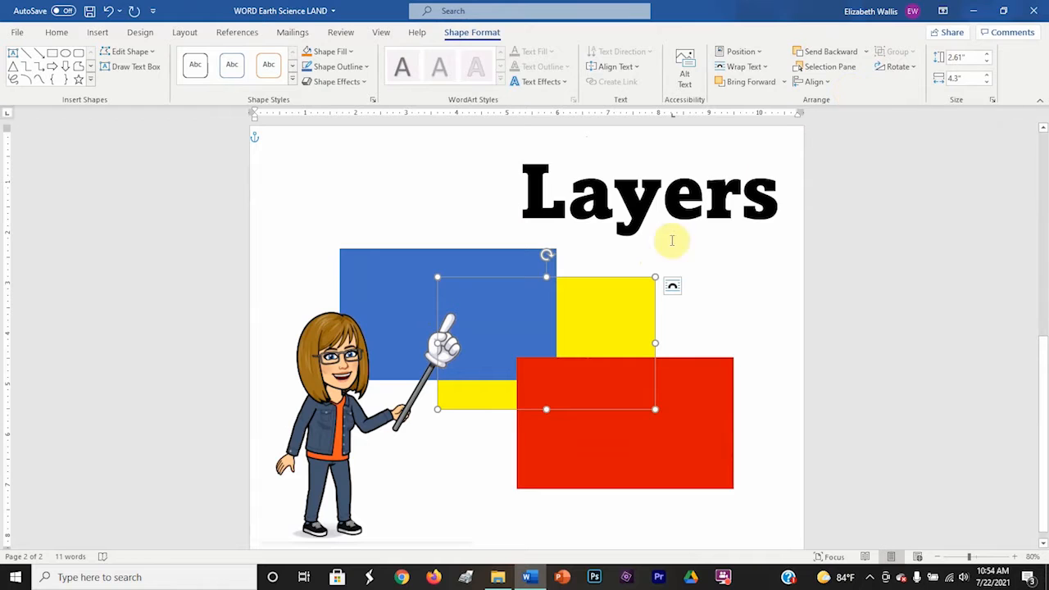
Bring the yellow rectangle to the front of the blue and red rectangles and shift it slightly to the right.
drag(616, 317, 593, 312)
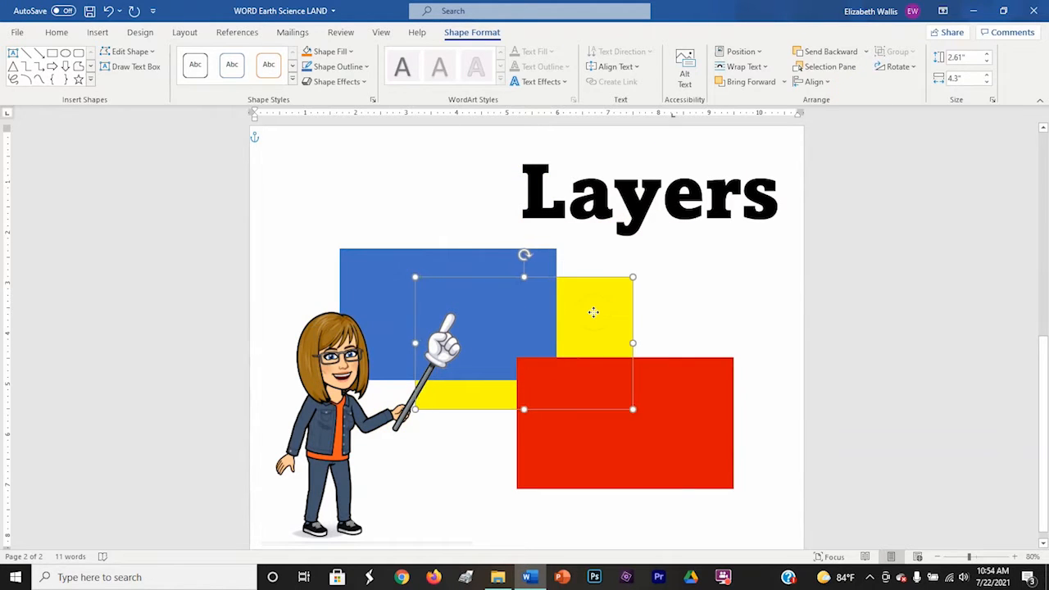
click(744, 339)
click(579, 326)
drag(610, 322, 630, 320)
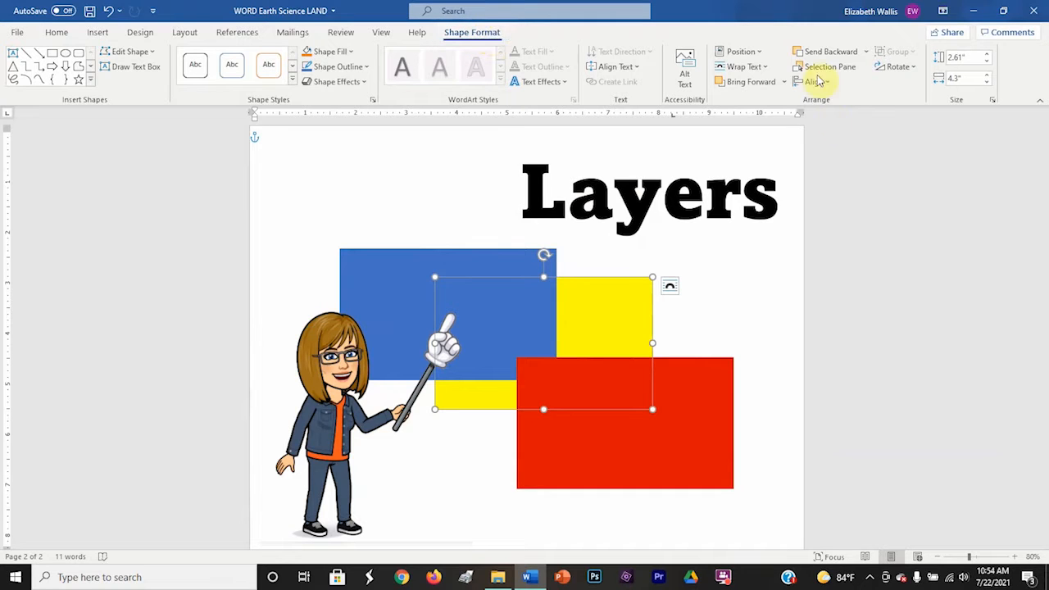
click(783, 82)
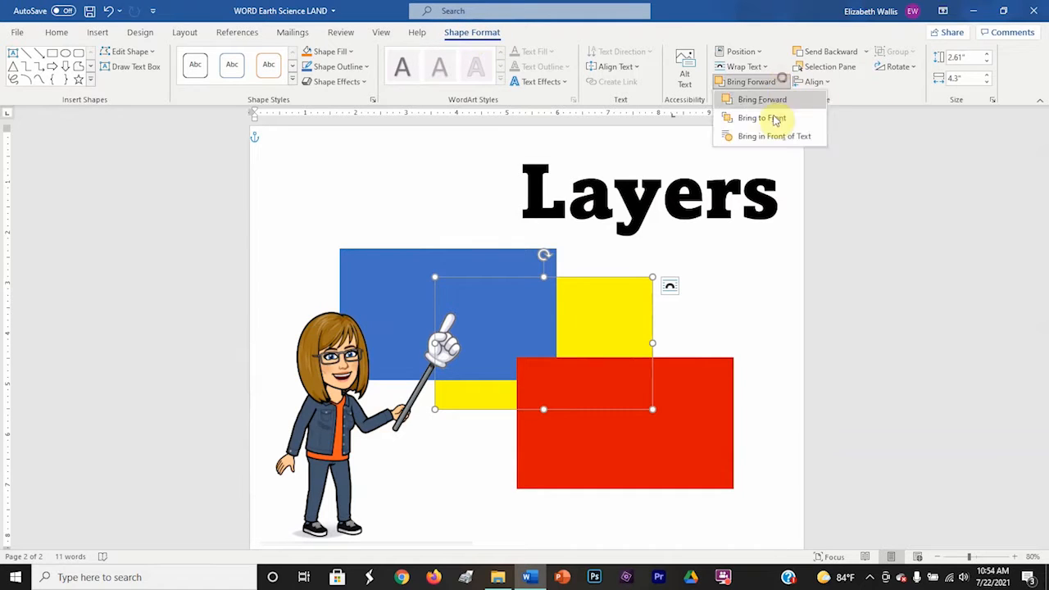
click(771, 118)
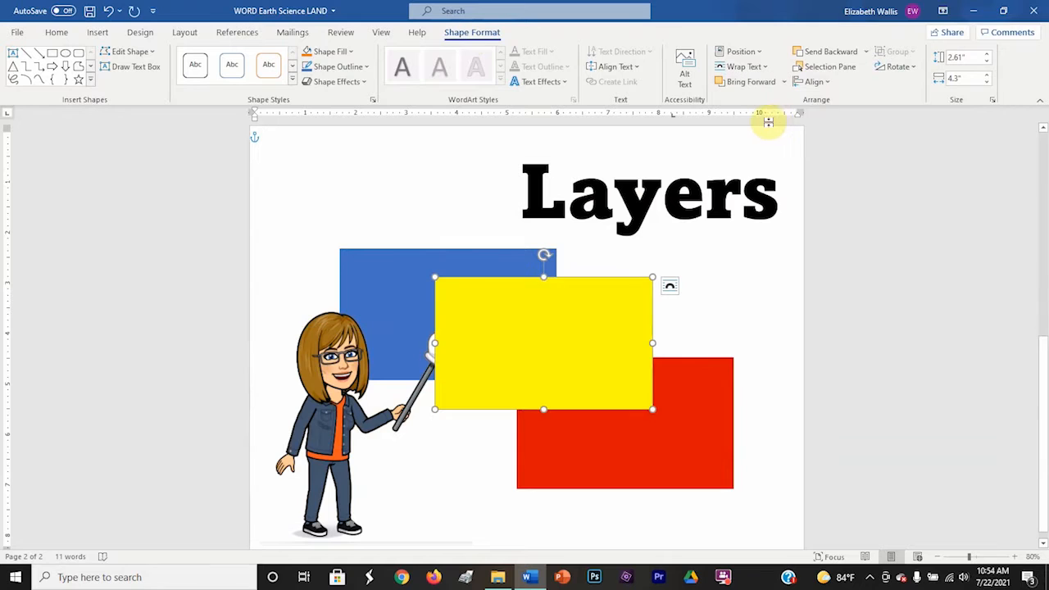
drag(550, 325, 607, 324)
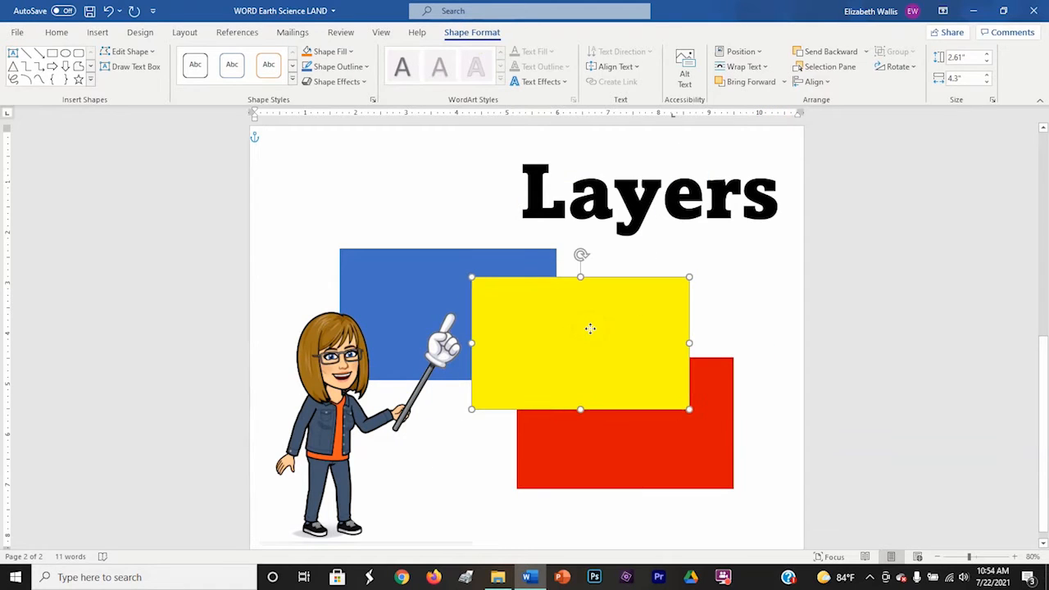
click(770, 309)
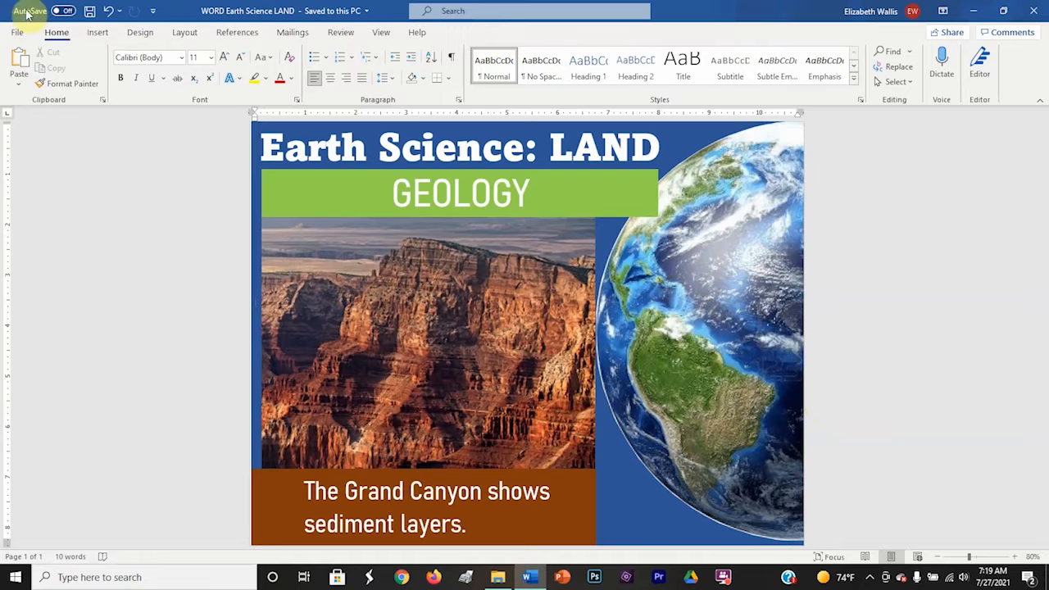
Create a new blank document and set its page orientation to landscape.
click(17, 35)
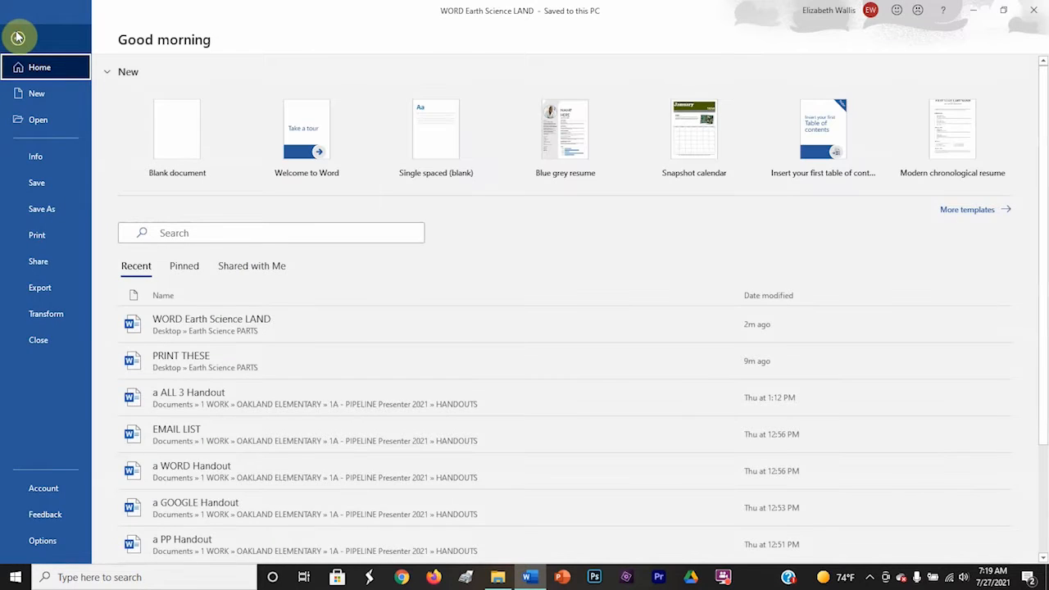
click(32, 94)
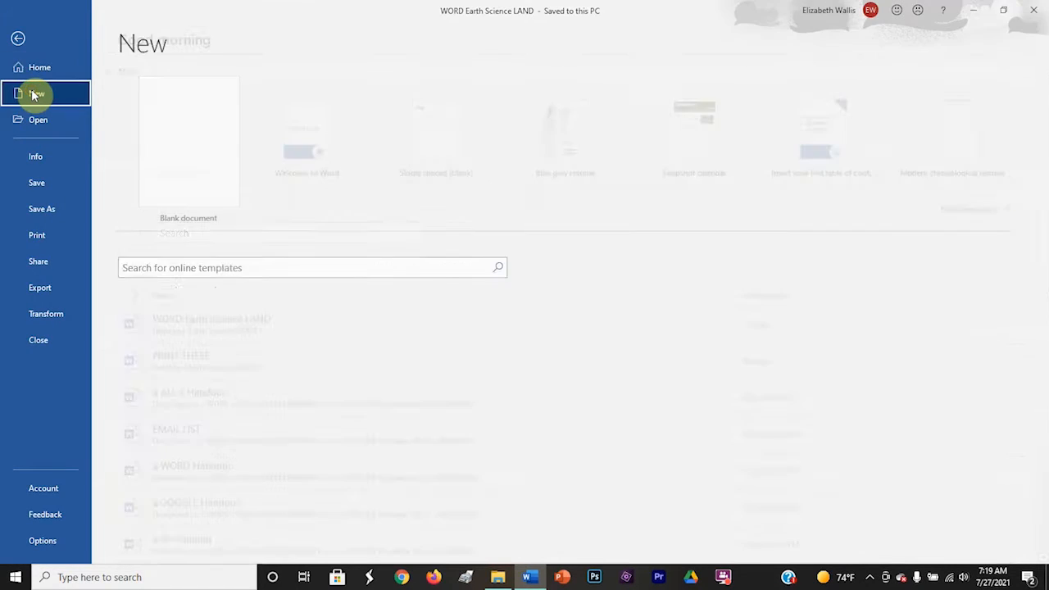
click(205, 144)
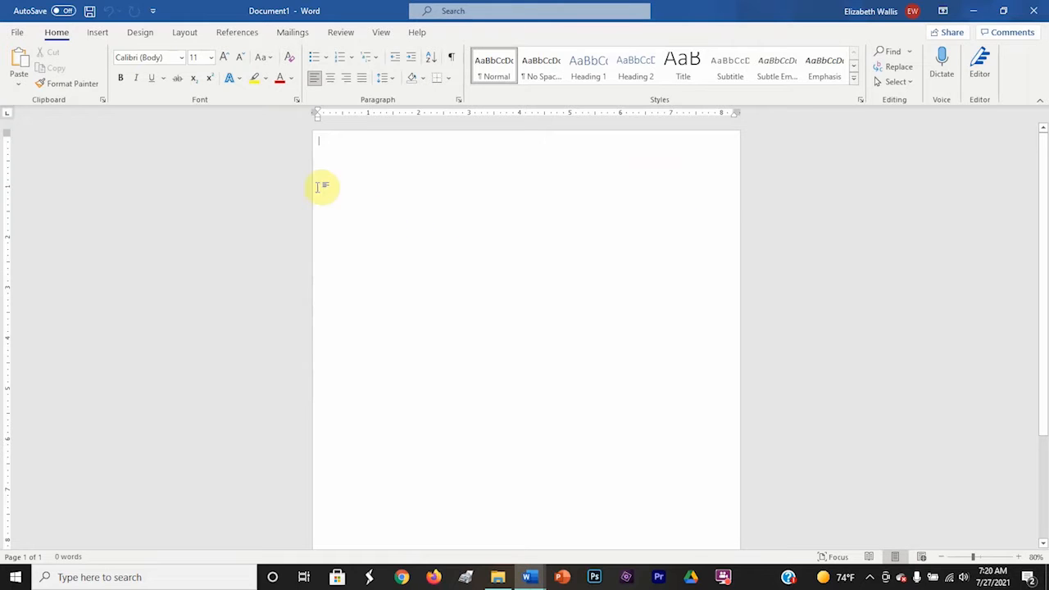
click(183, 34)
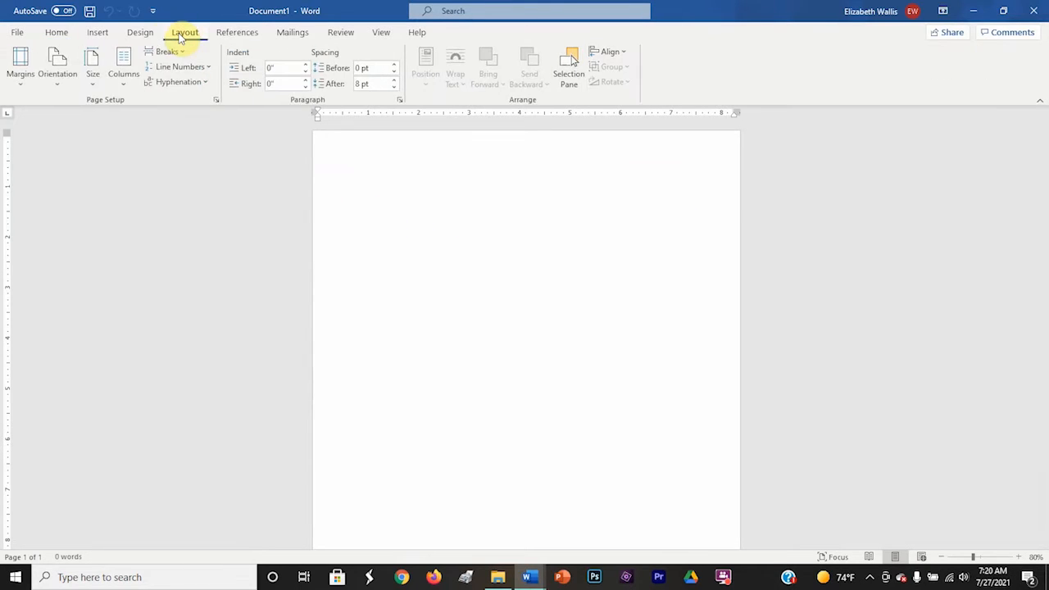
click(57, 61)
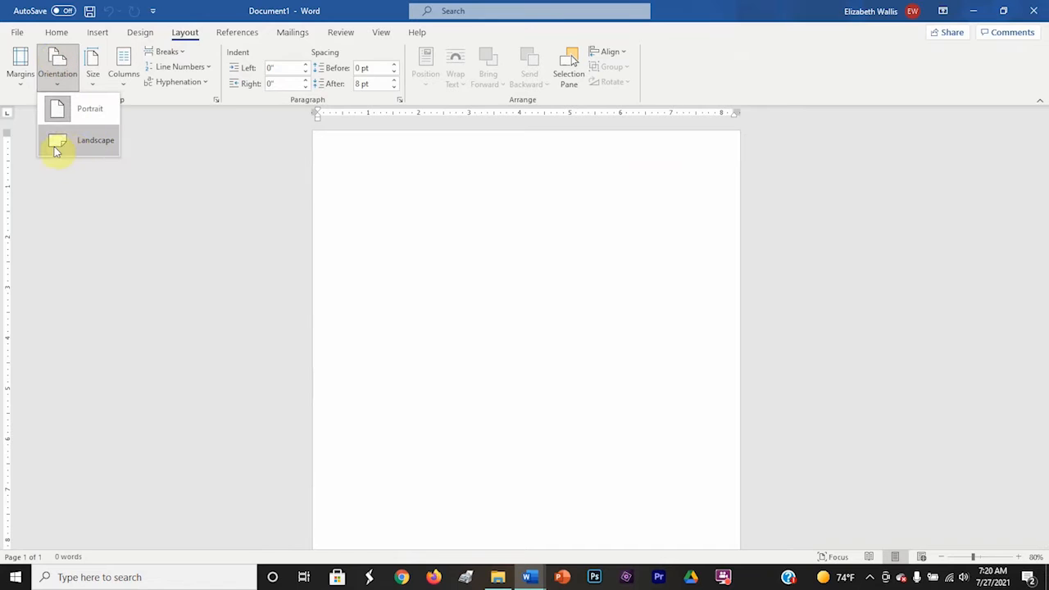
click(96, 141)
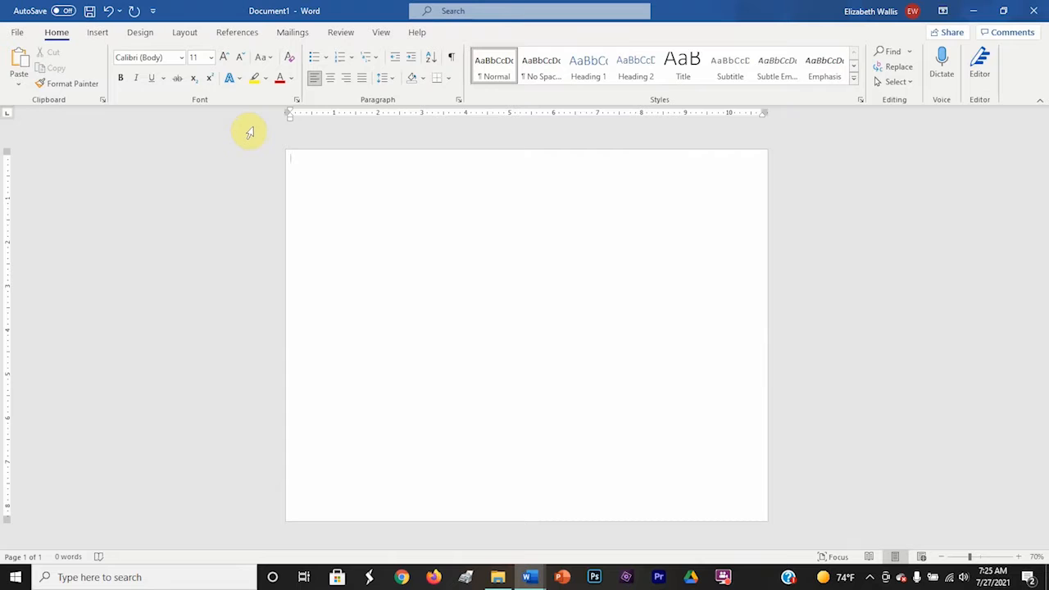
Draw a rectangle covering the whole page, about 8.48" high and 10.99" wide.
click(97, 34)
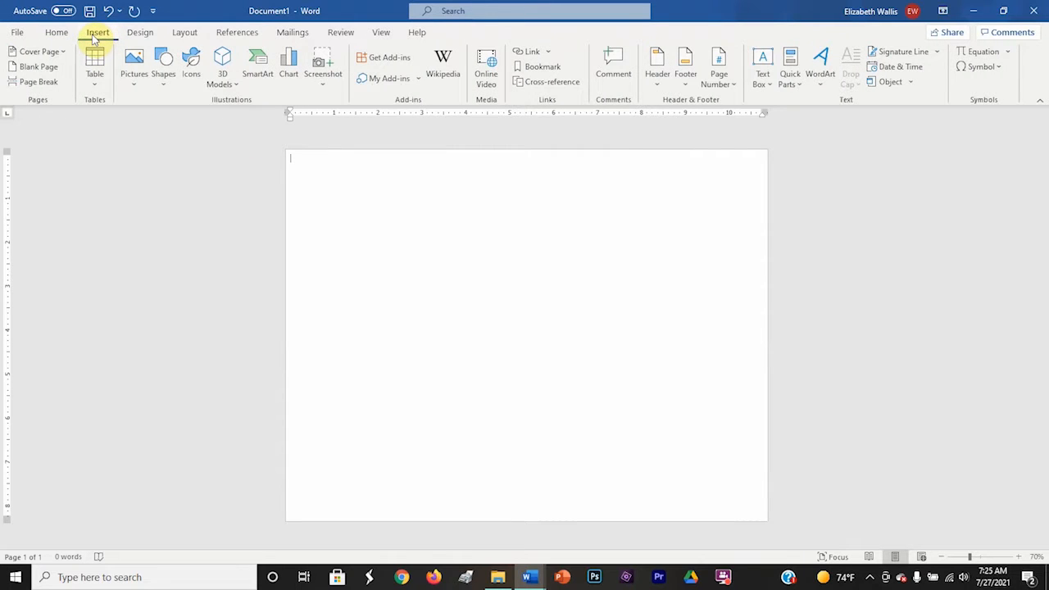
click(163, 59)
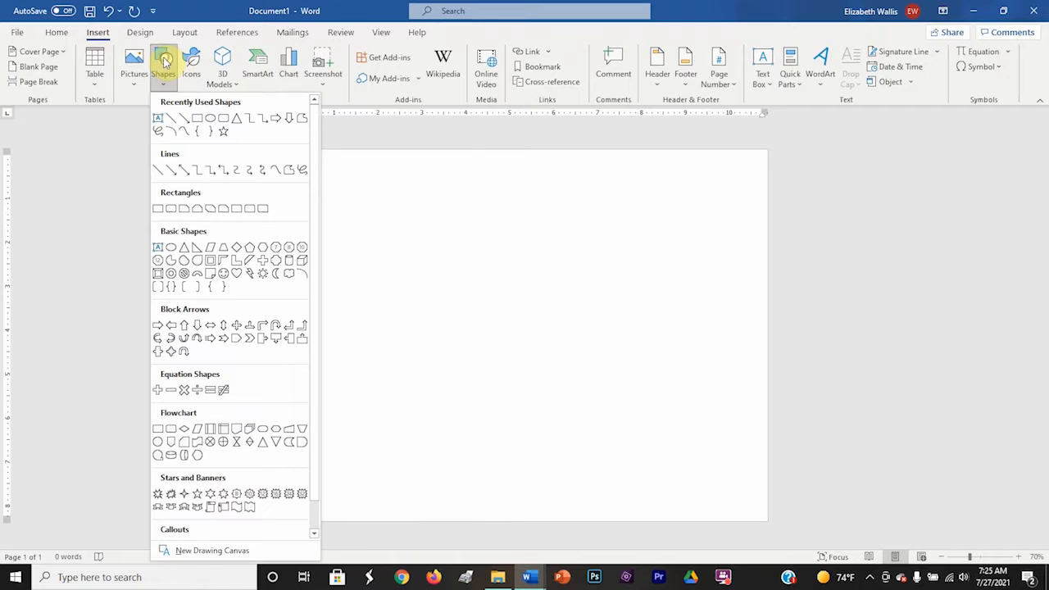
click(197, 121)
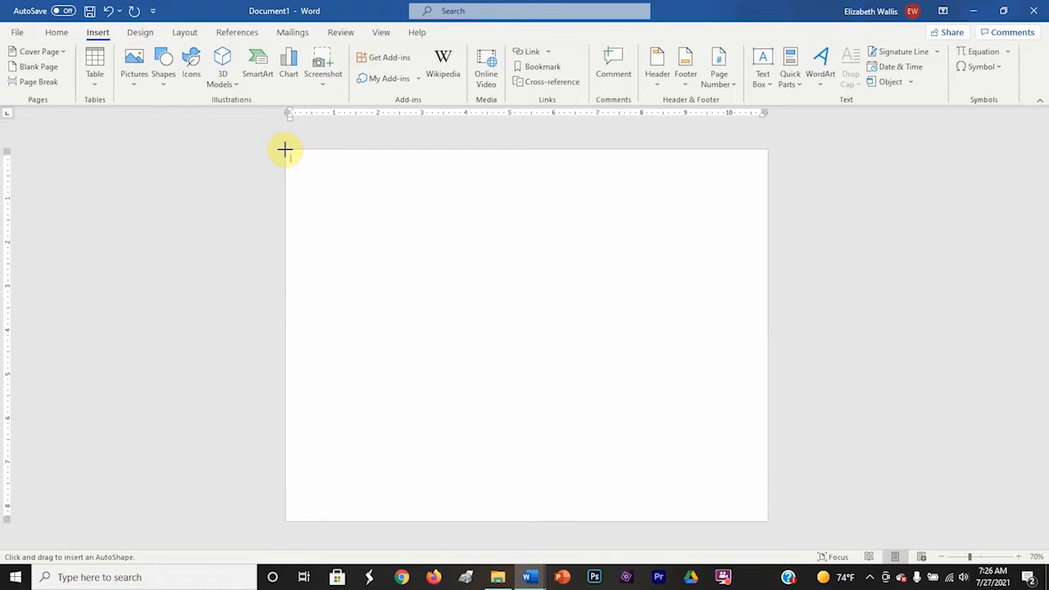
mouse_move(284, 150)
mouse_down()
mouse_move(452, 284)
mouse_move(728, 454)
mouse_move(775, 508)
mouse_move(763, 513)
mouse_move(768, 521)
mouse_up()
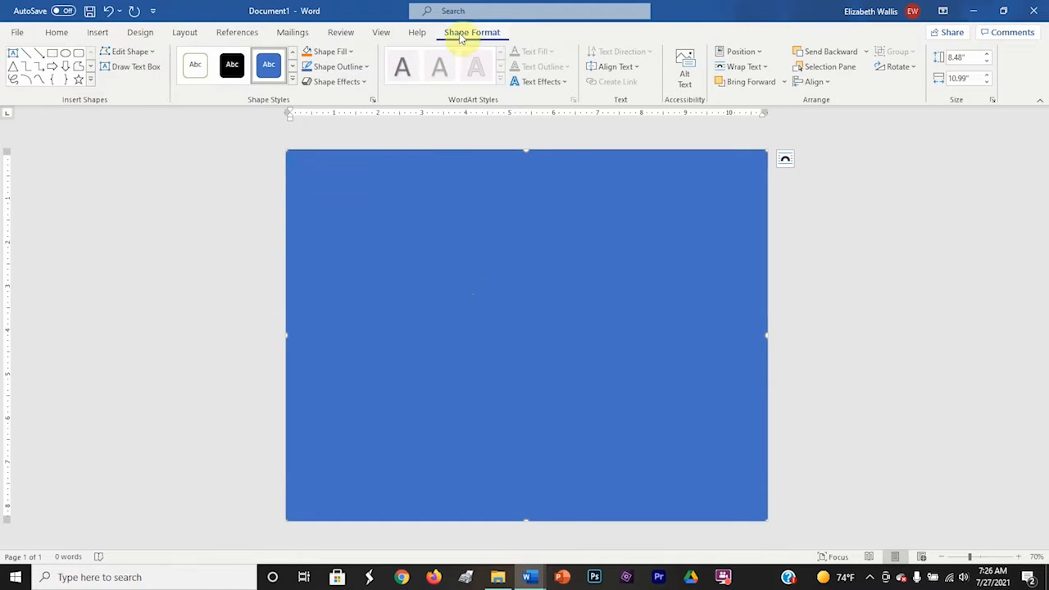
Fill the page-sized rectangle with a darker shade of the blue theme color and remove its outline.
click(322, 53)
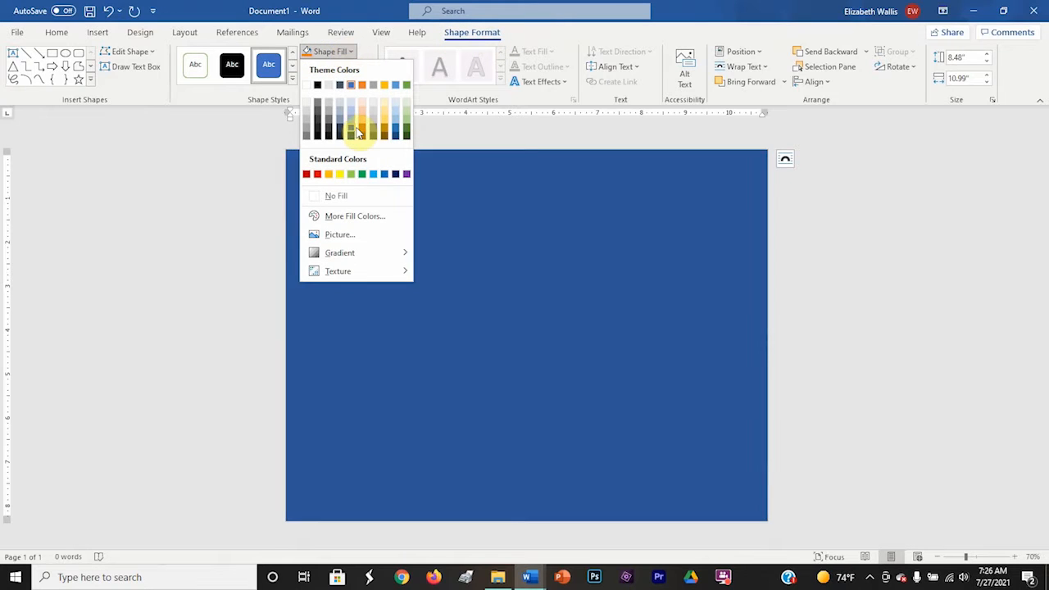
click(351, 129)
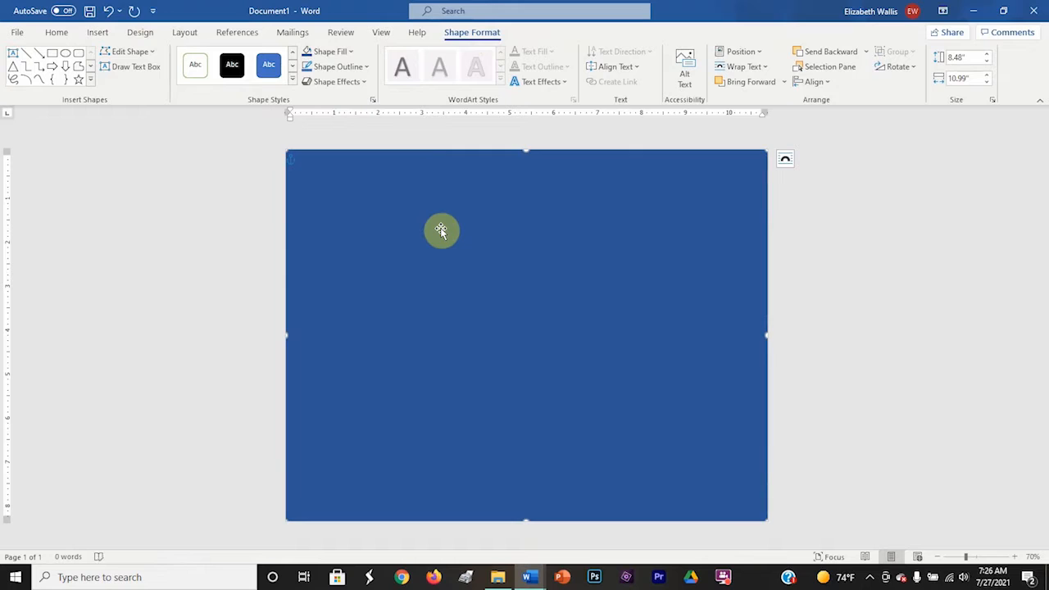
click(331, 69)
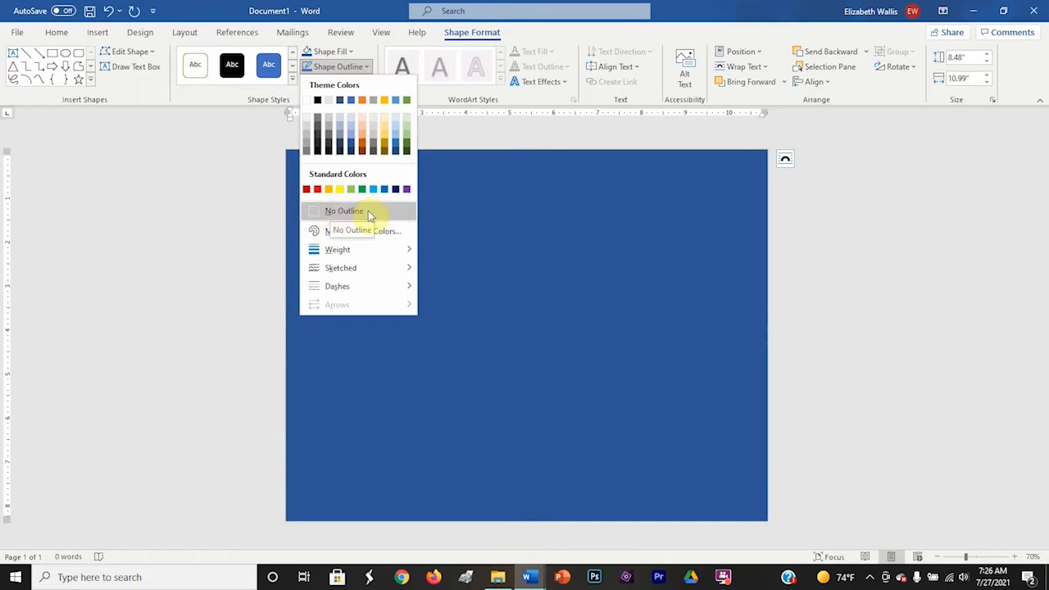
click(318, 214)
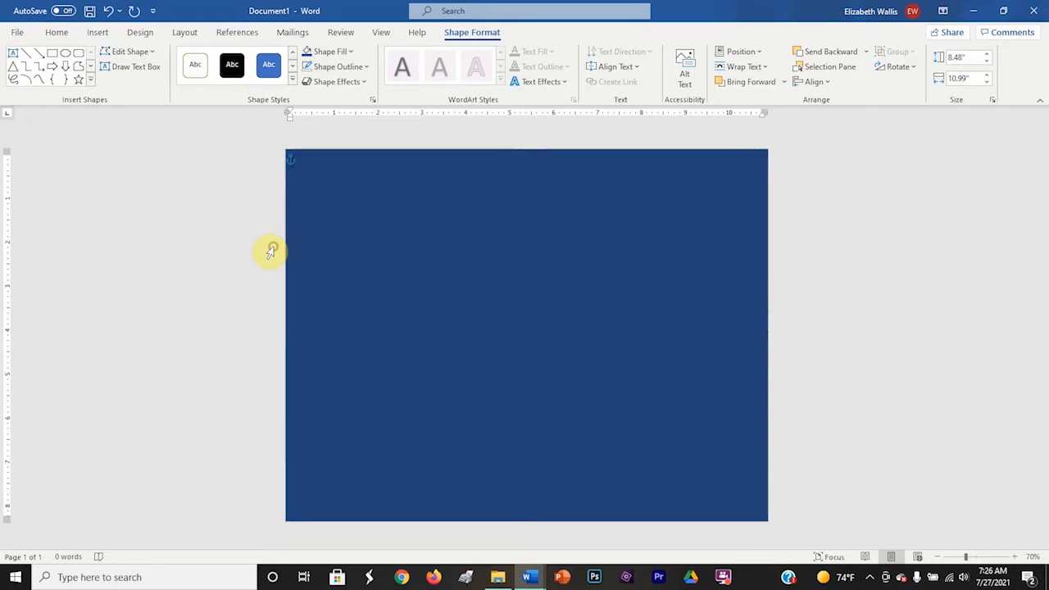
click(271, 250)
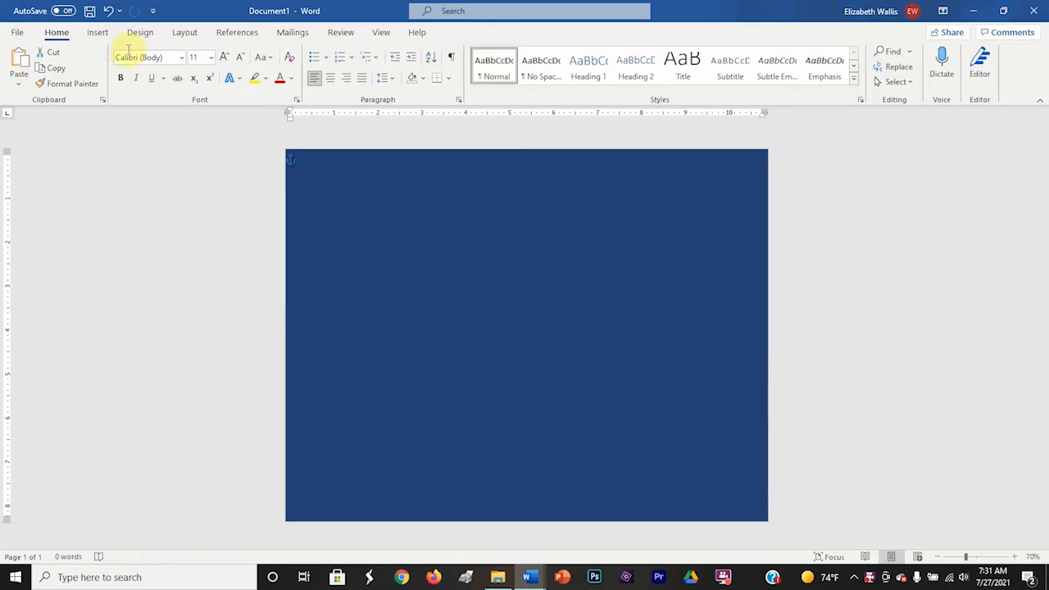
Add a text box about 2.04" high and 7.4" wide near the page's upper edge, containing "Earth Science: LAND".
click(97, 36)
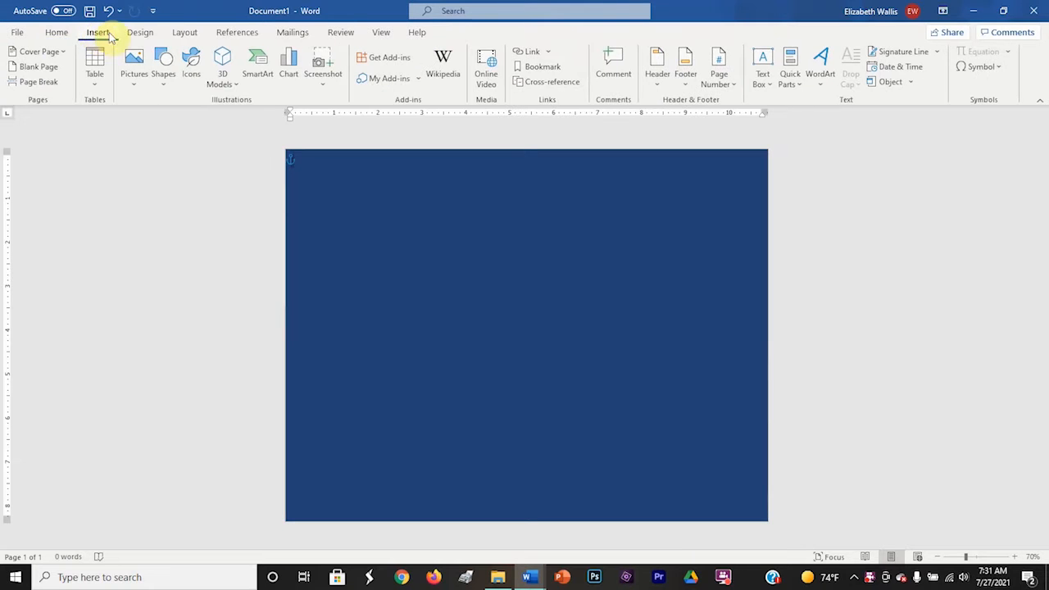
click(163, 65)
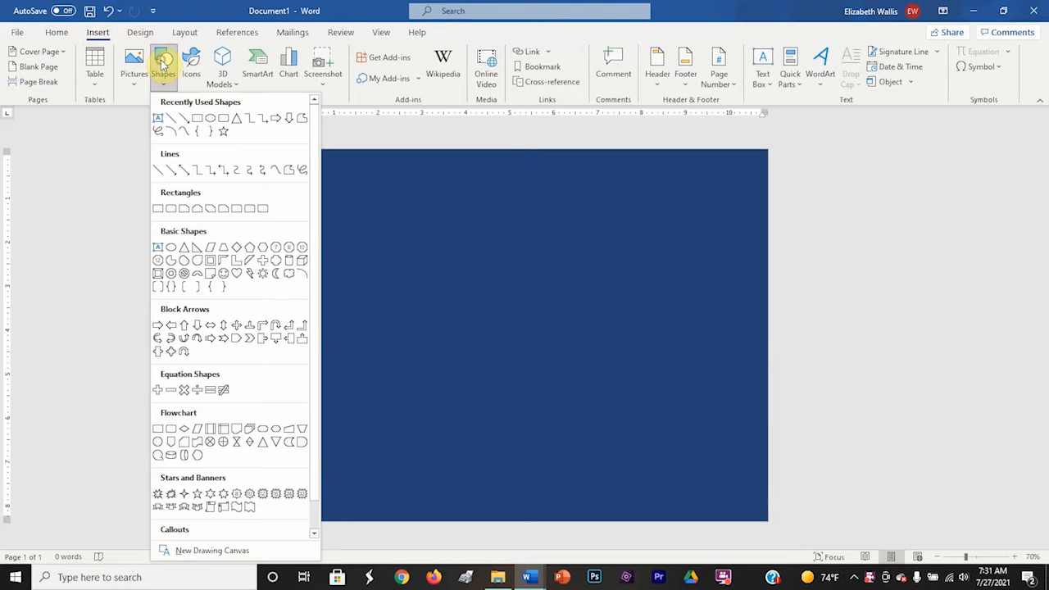
click(158, 248)
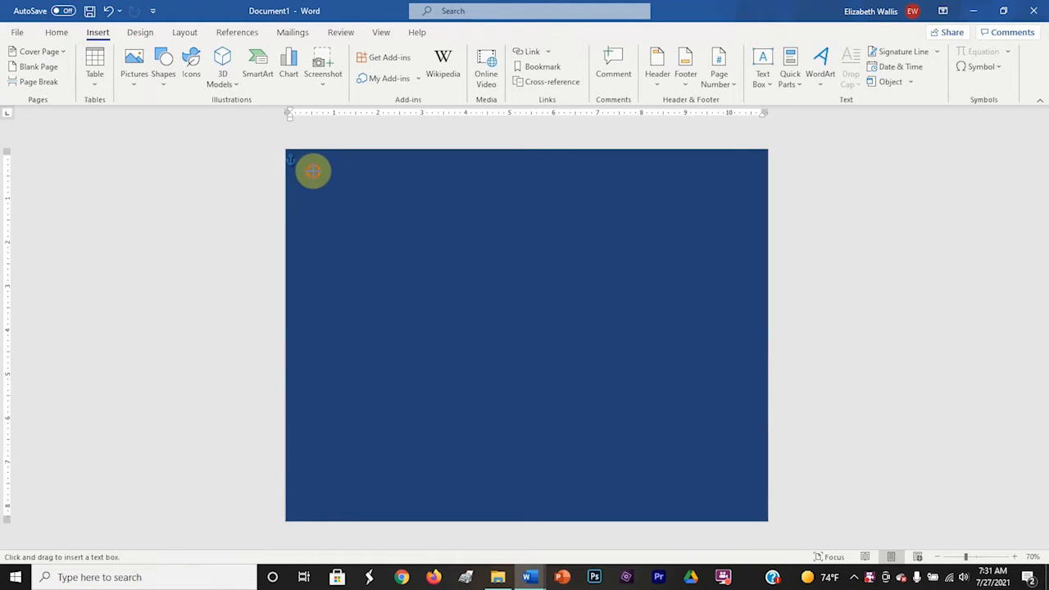
drag(313, 171, 640, 260)
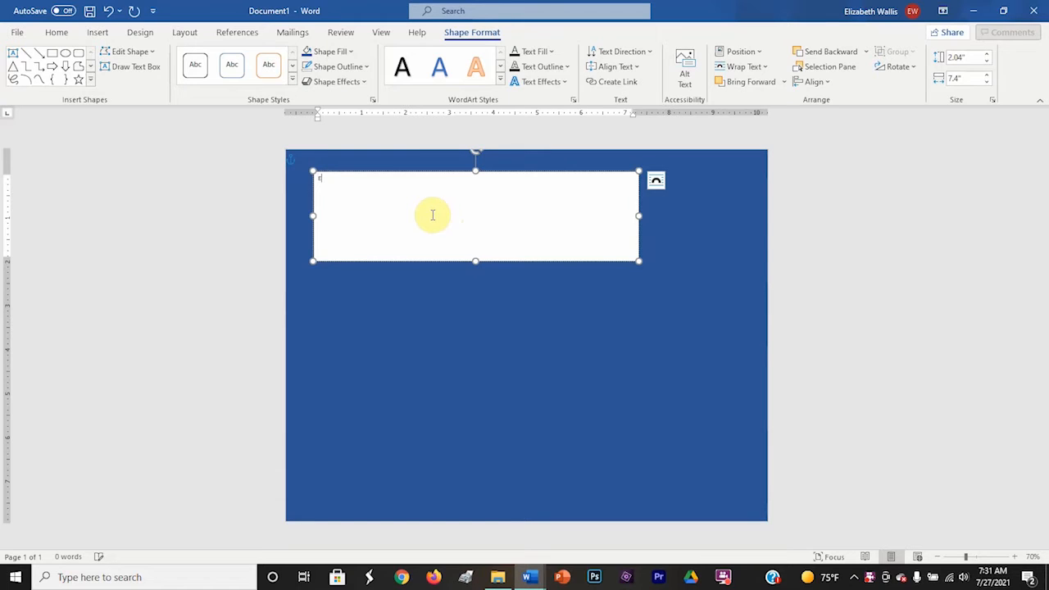
text(Earth Sci)
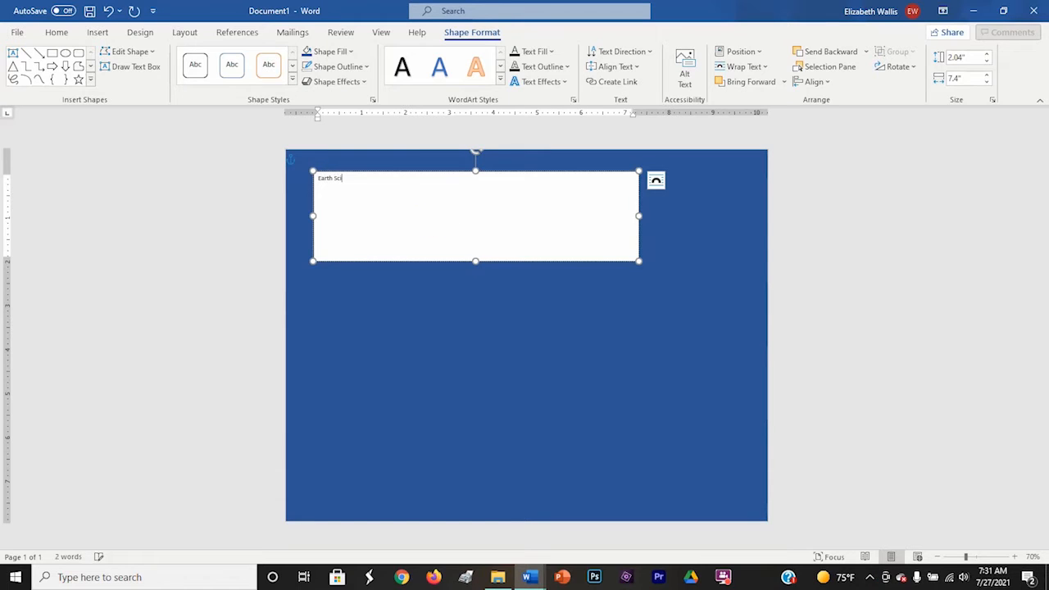
text(ence: LAND)
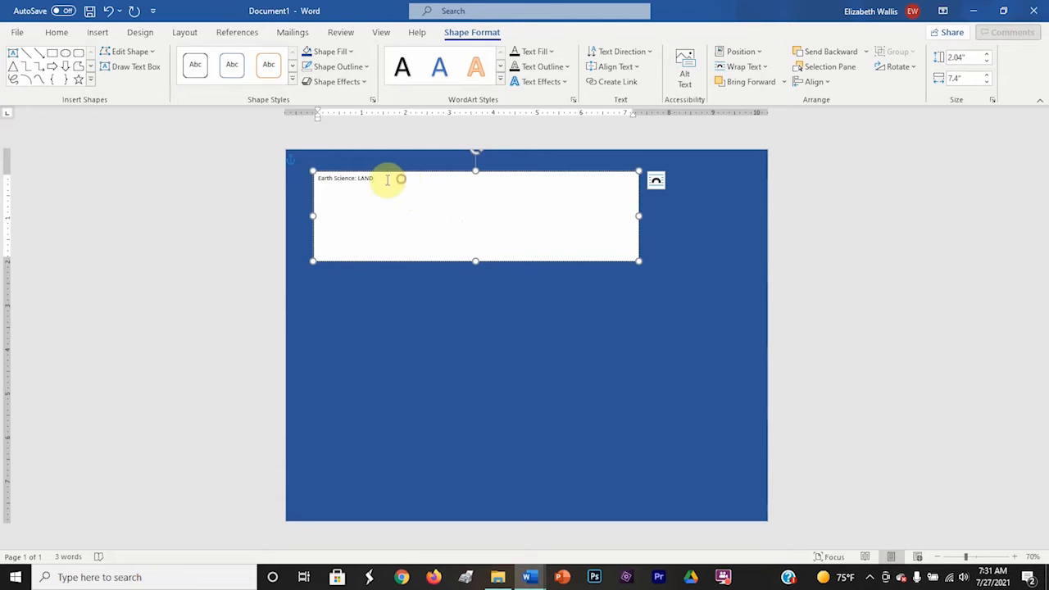
Format the title text in Amasis MT Pro Black at size 55 and widen its text box so it fits on one line.
drag(386, 178, 311, 175)
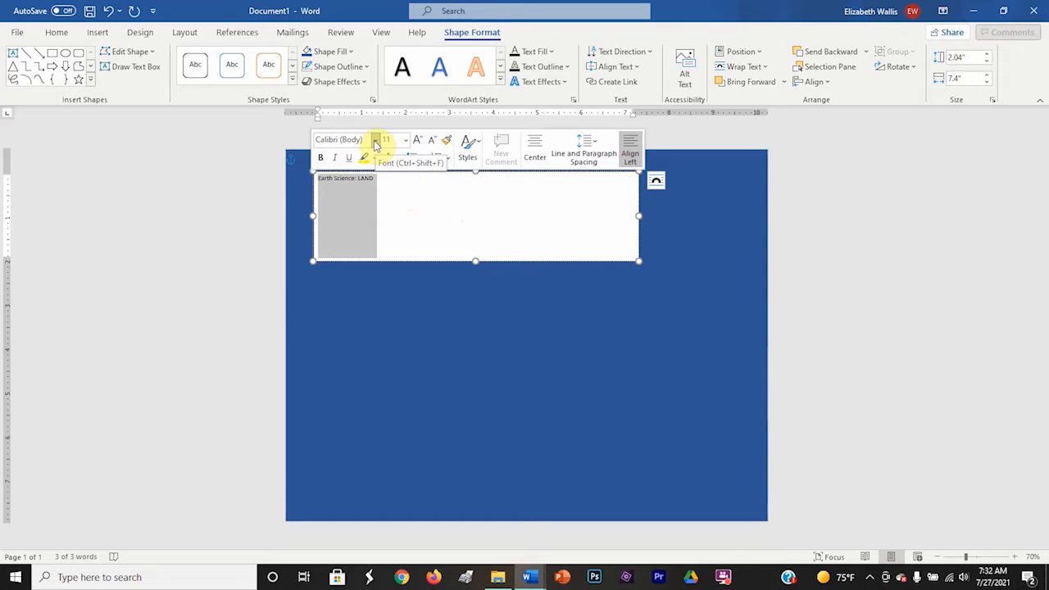
click(56, 33)
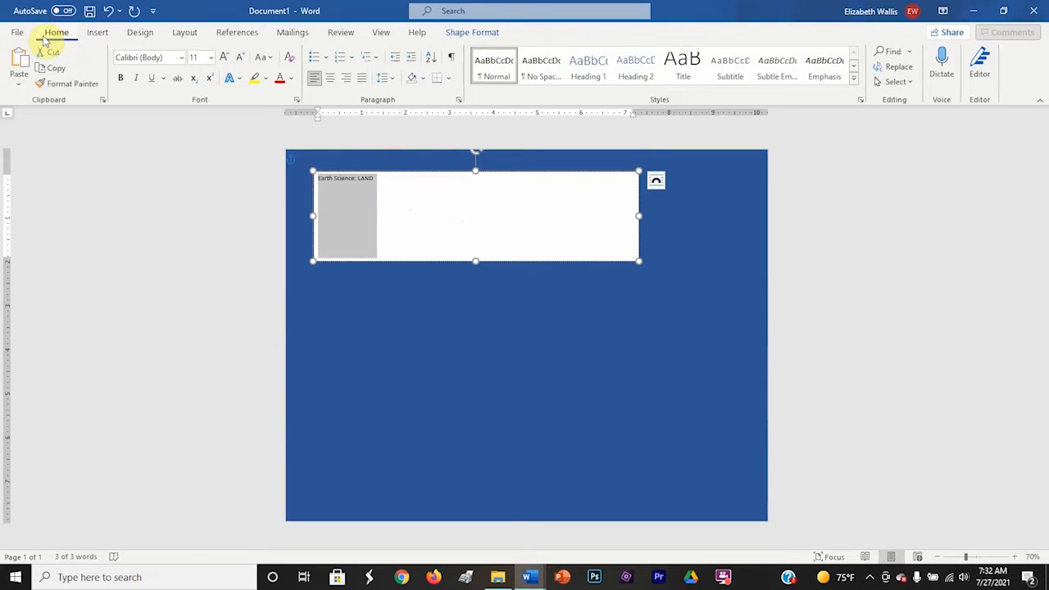
click(183, 59)
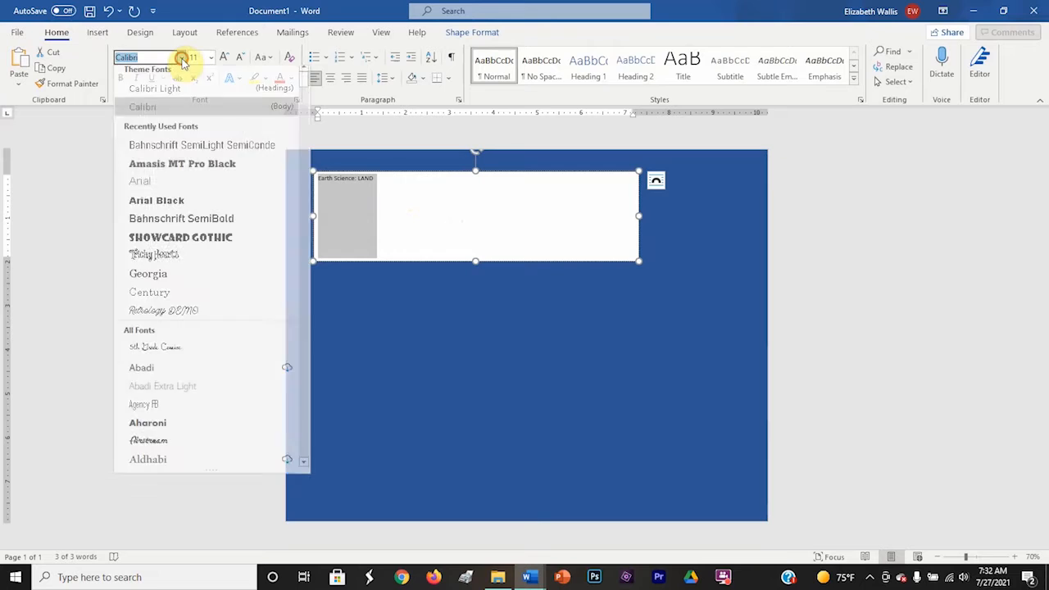
click(175, 172)
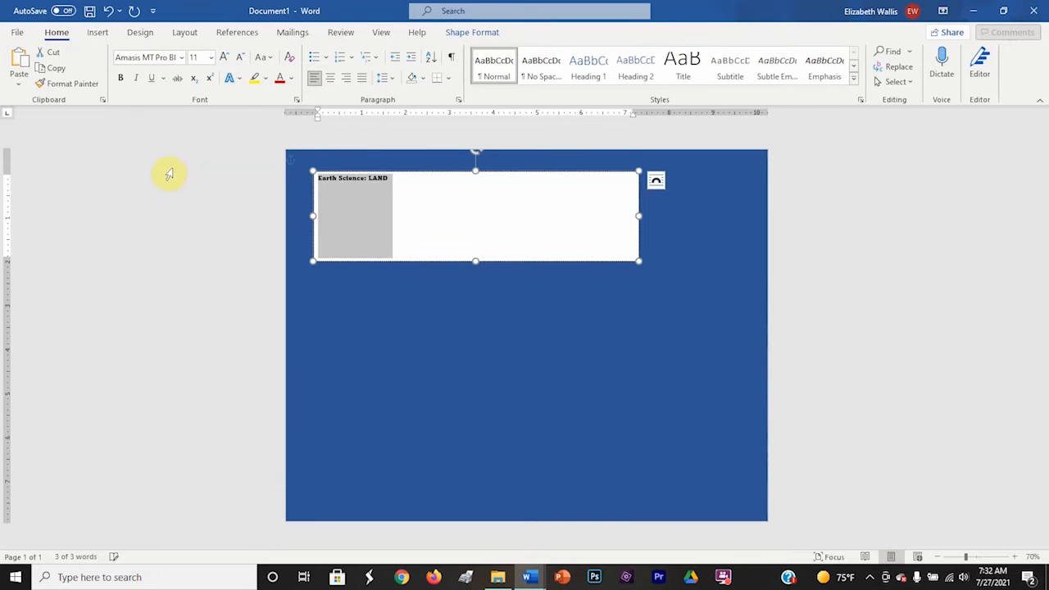
click(197, 59)
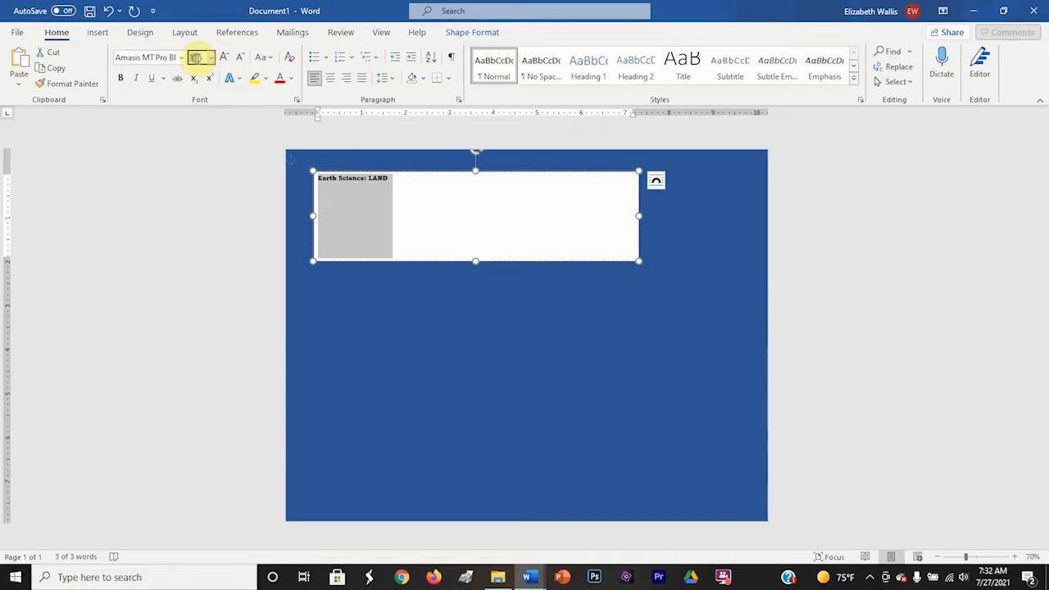
text(55)
key(Return)
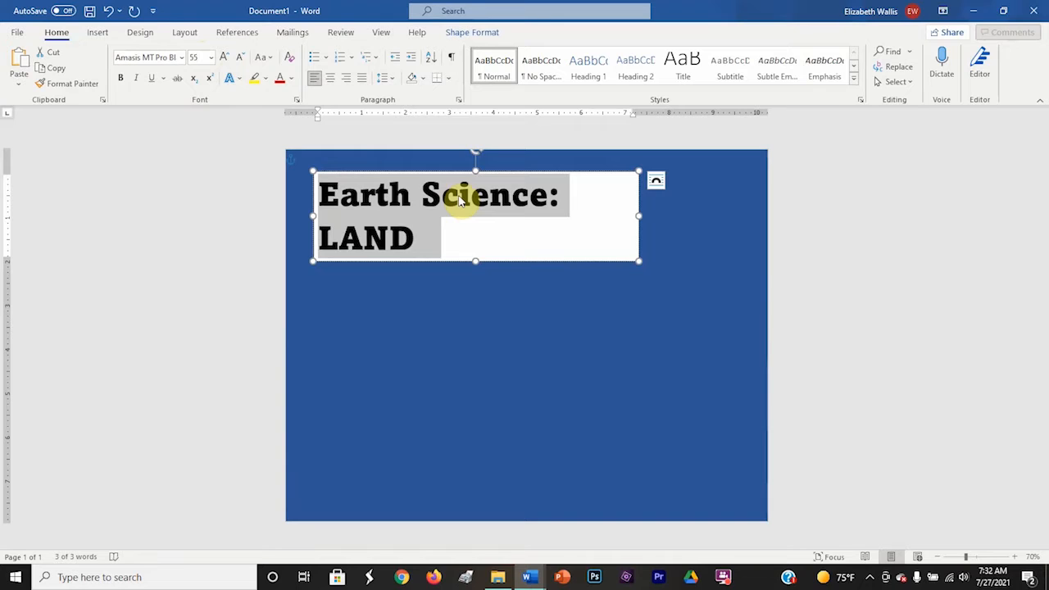
click(462, 201)
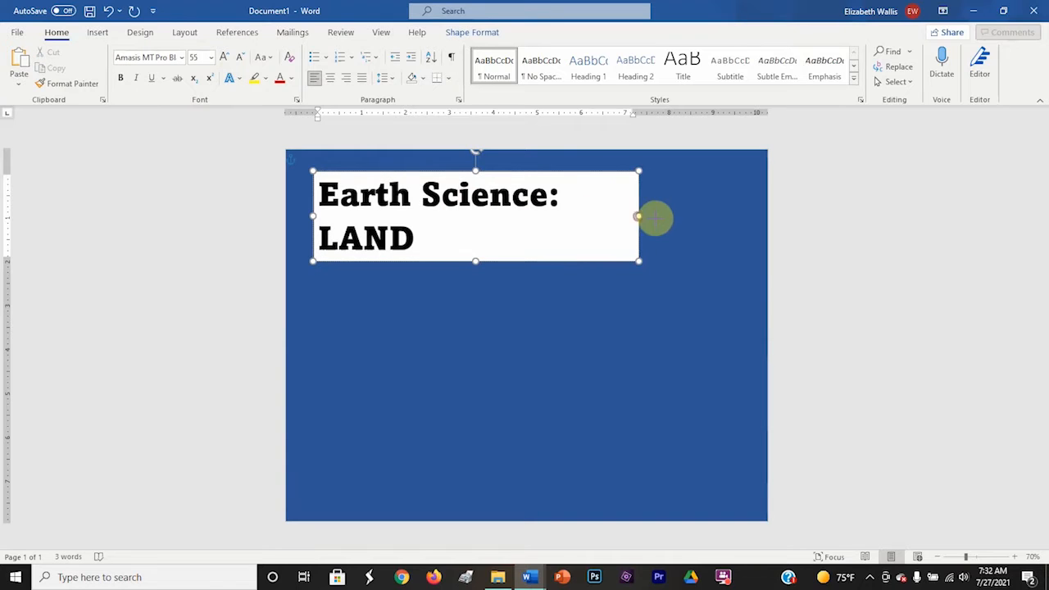
drag(655, 218, 733, 217)
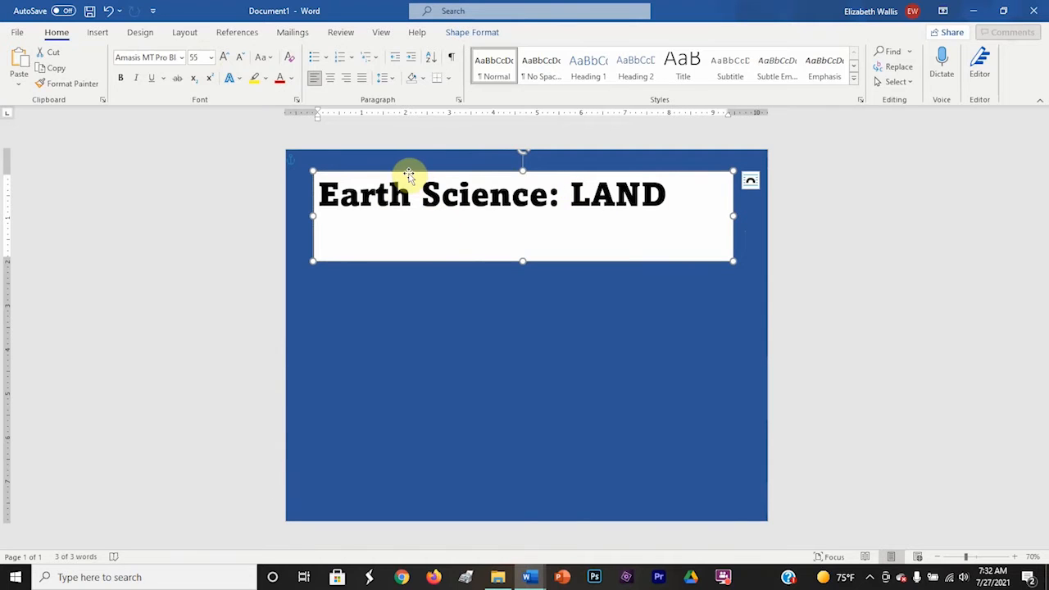
Move the Earth Science: LAND text box into the page's upper-left corner.
drag(408, 176, 383, 152)
click(543, 220)
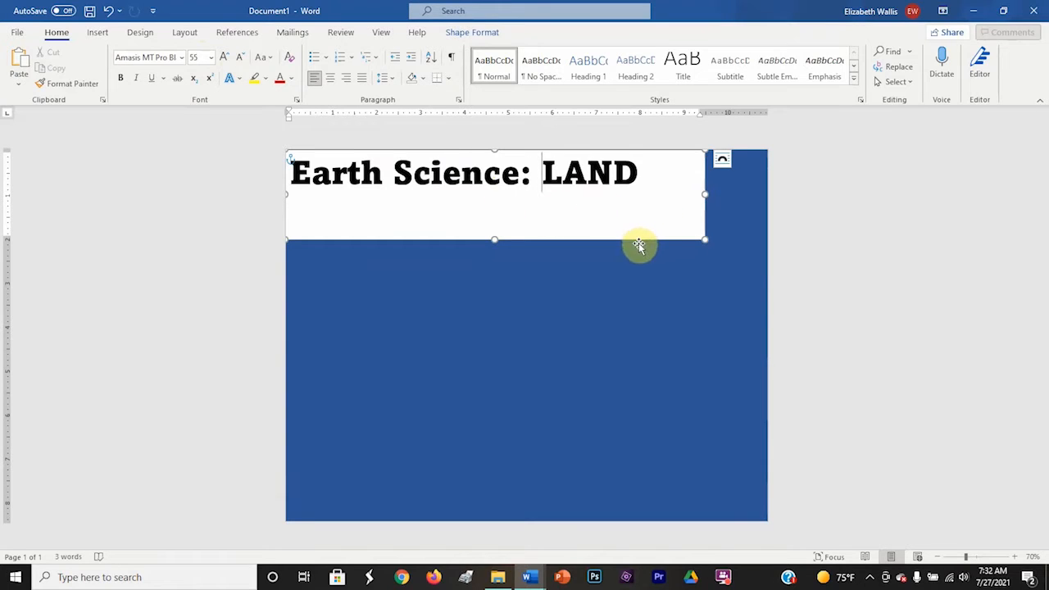
click(761, 216)
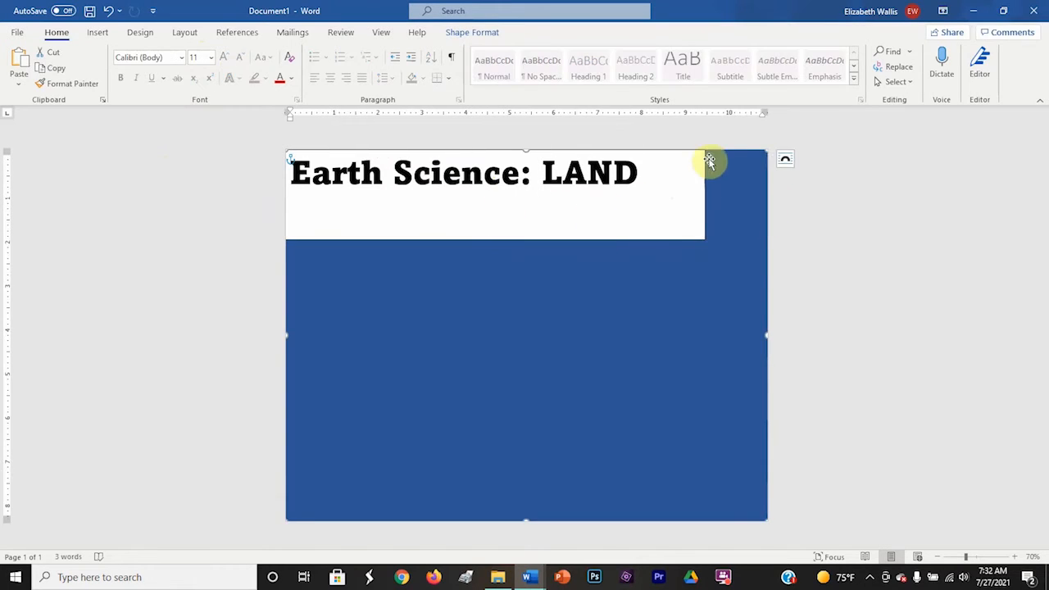
Remove the fill and the outline of the Earth Science: LAND text box.
click(517, 207)
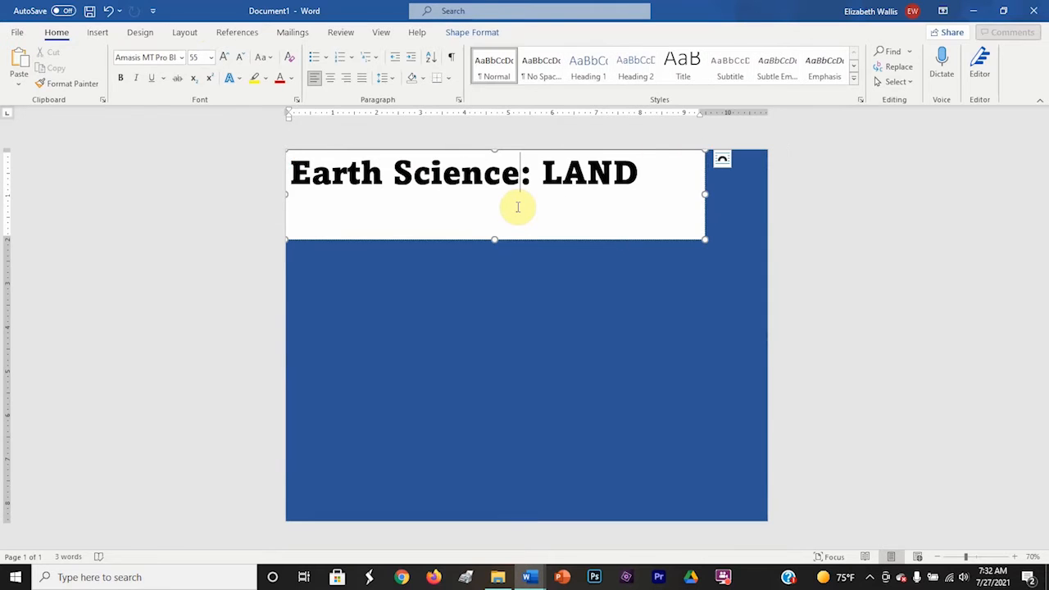
click(456, 33)
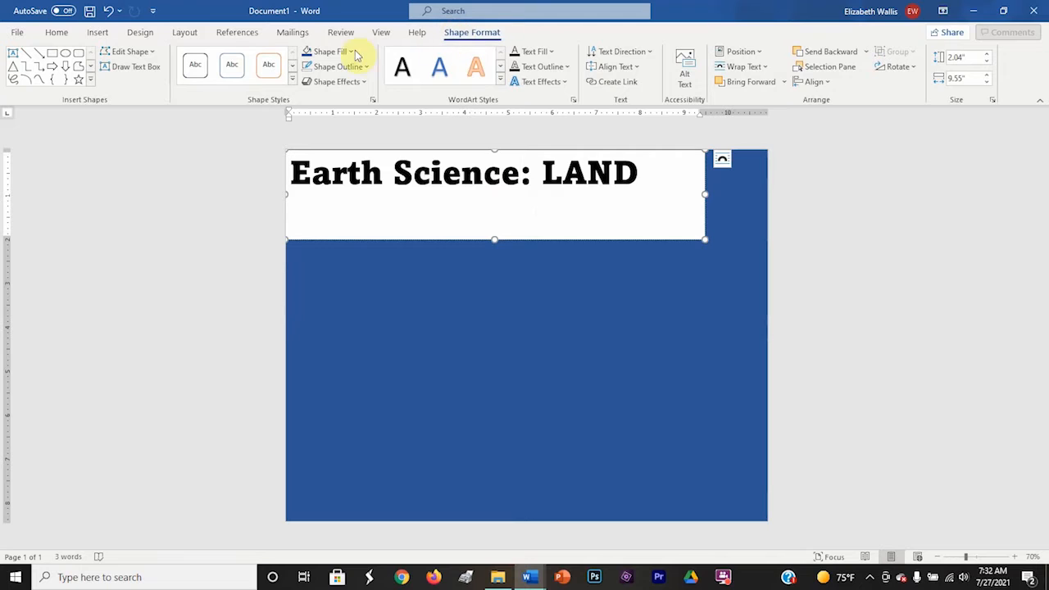
click(328, 51)
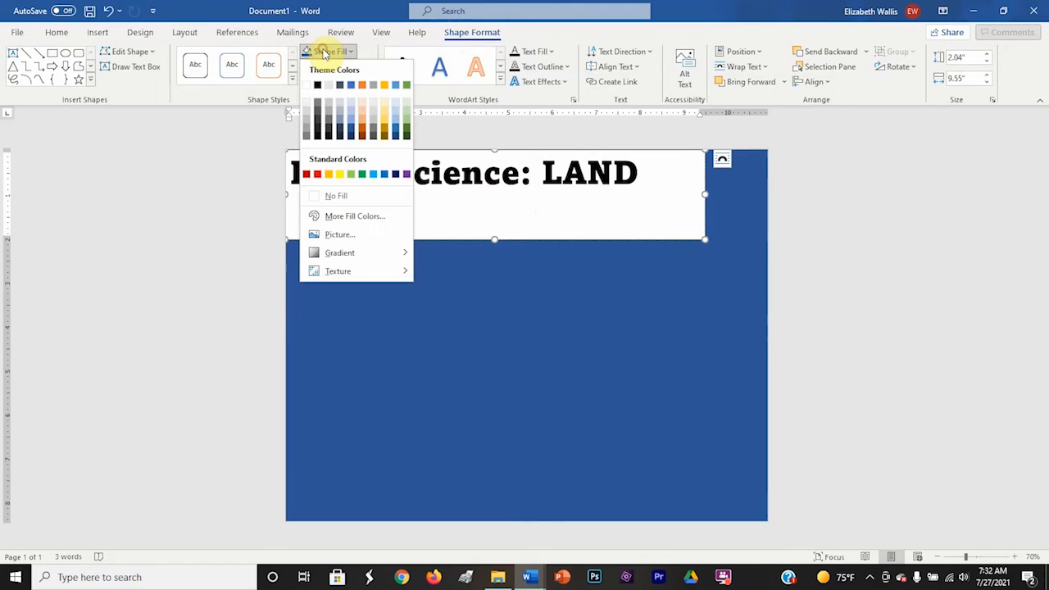
click(341, 196)
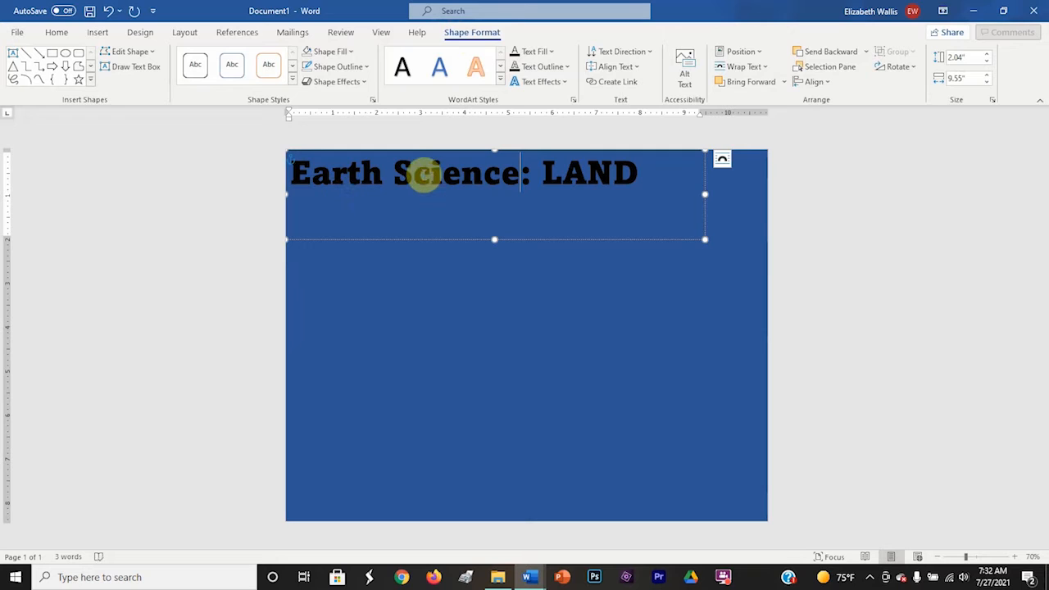
click(332, 67)
click(330, 212)
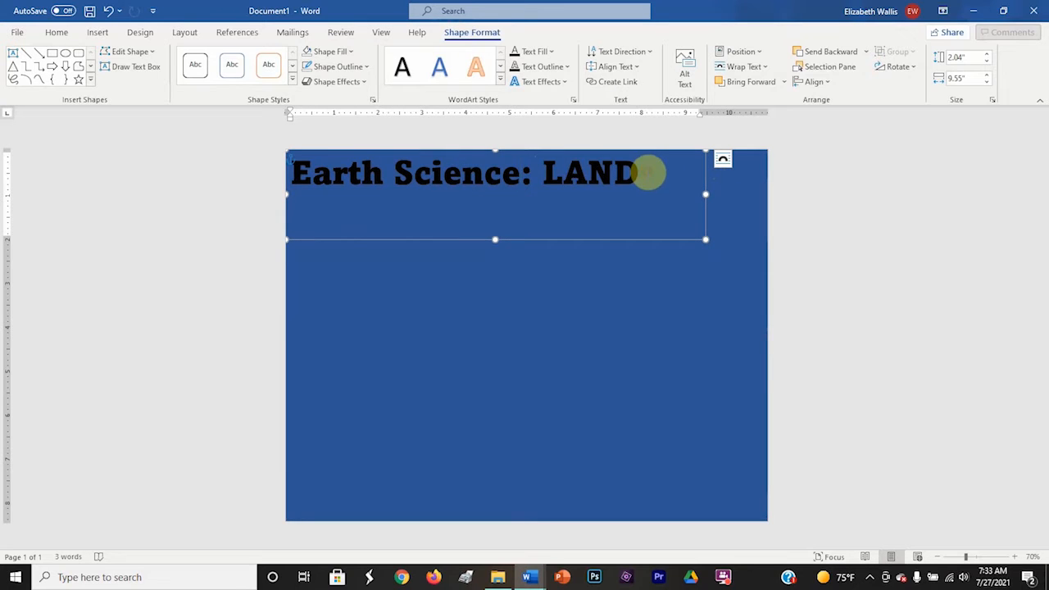
Change the font color of the Earth Science: LAND title to white.
drag(648, 172, 306, 182)
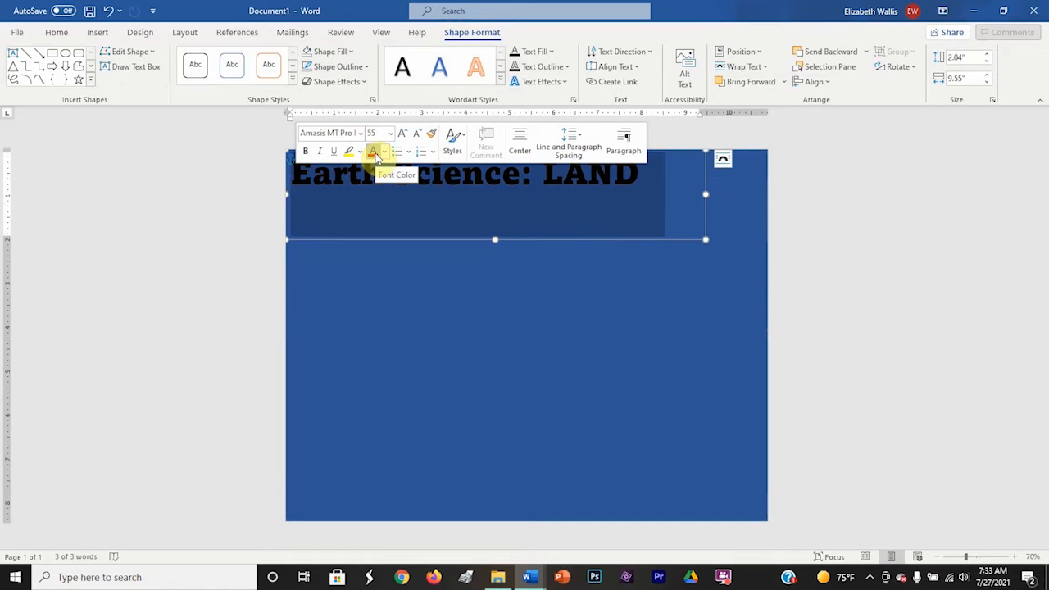
click(56, 32)
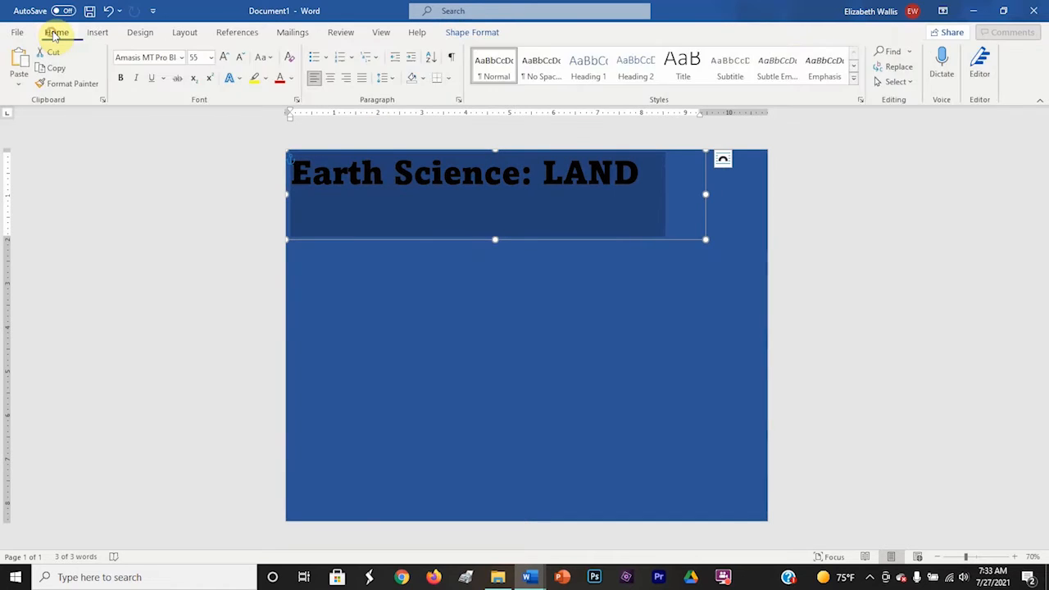
click(290, 81)
click(282, 134)
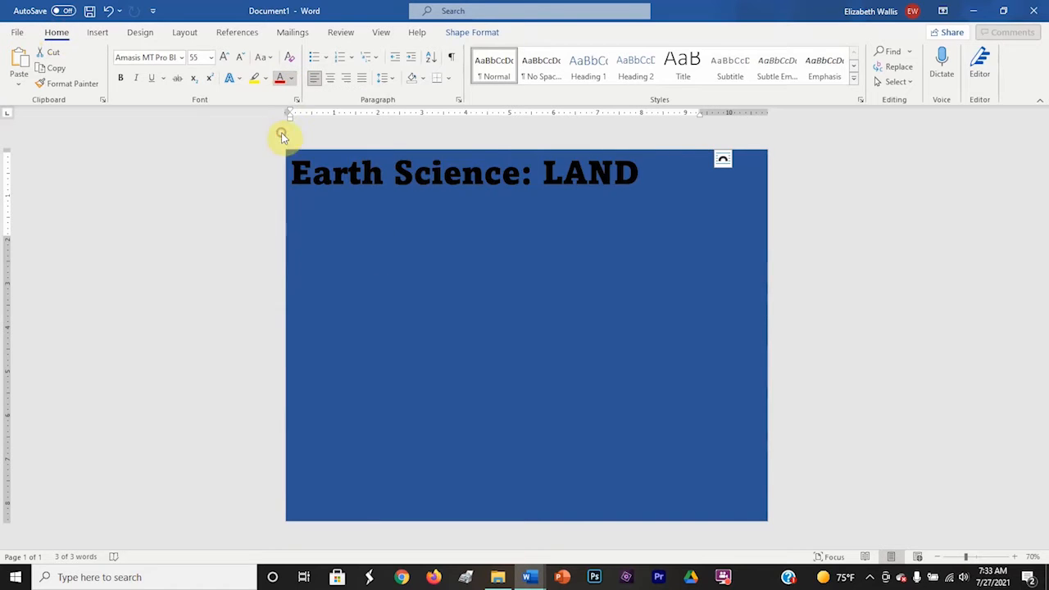
click(384, 173)
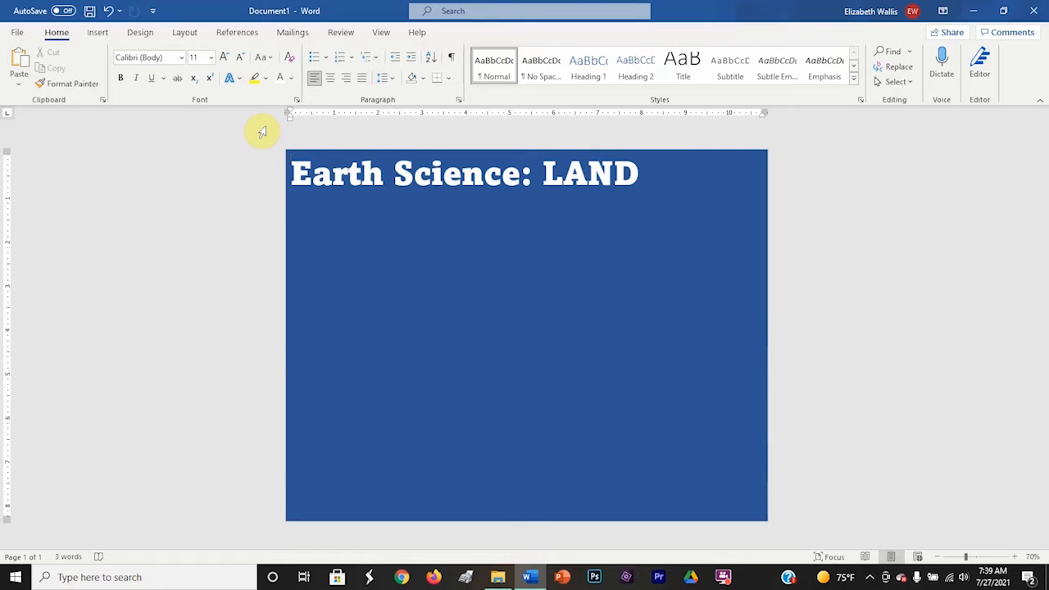
Draw a rectangle about 1.02" high and 7.88" wide directly beneath the title, matching the width of its text.
click(97, 33)
click(163, 65)
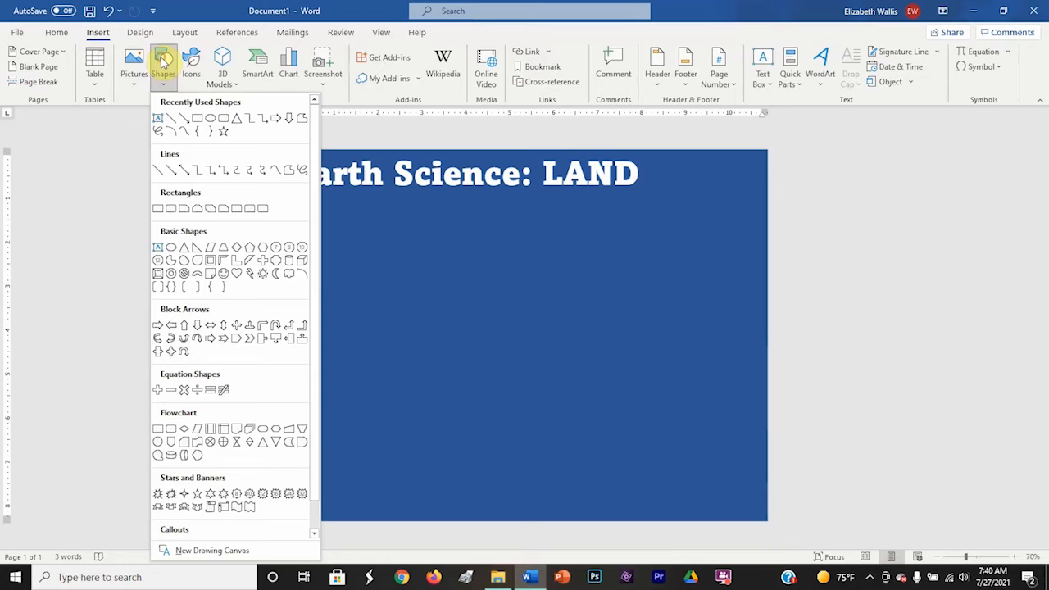
click(195, 121)
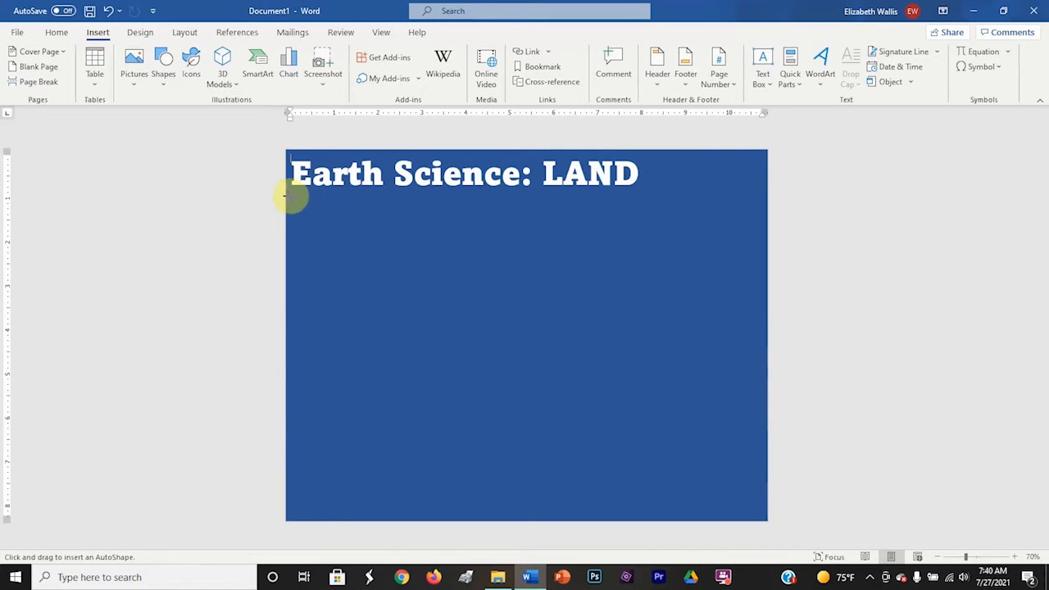
mouse_move(293, 194)
mouse_down()
mouse_move(576, 221)
mouse_move(638, 237)
mouse_up()
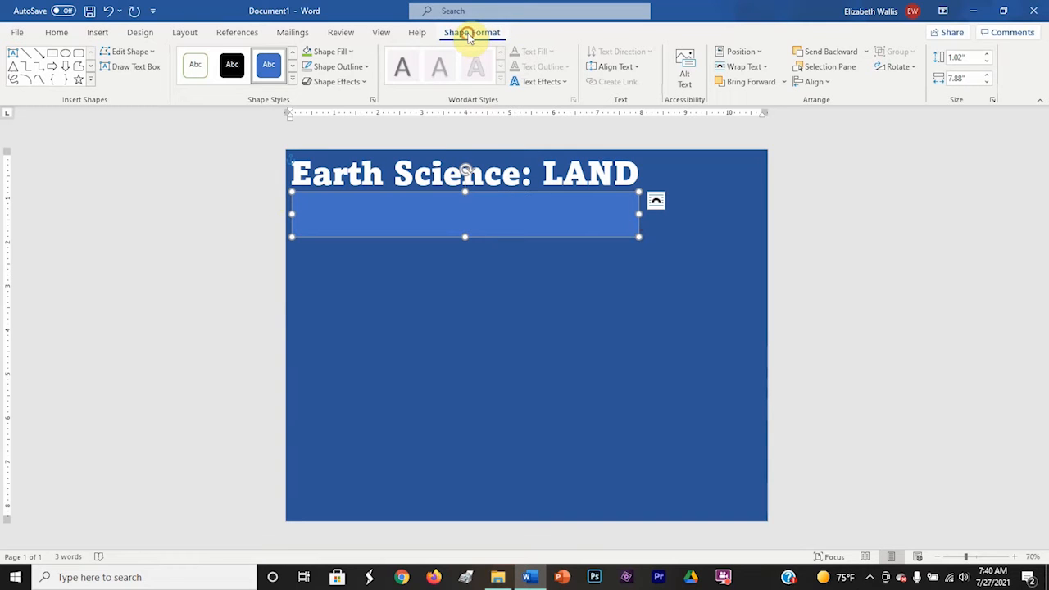
Fill the rectangle beneath the title with the standard light green and remove its outline.
click(330, 52)
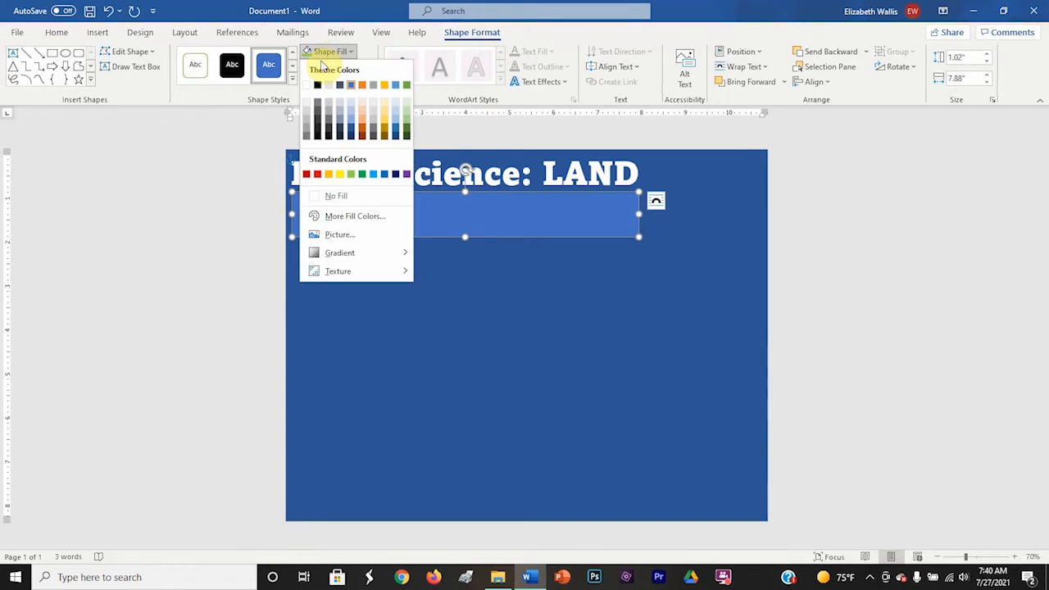
click(348, 175)
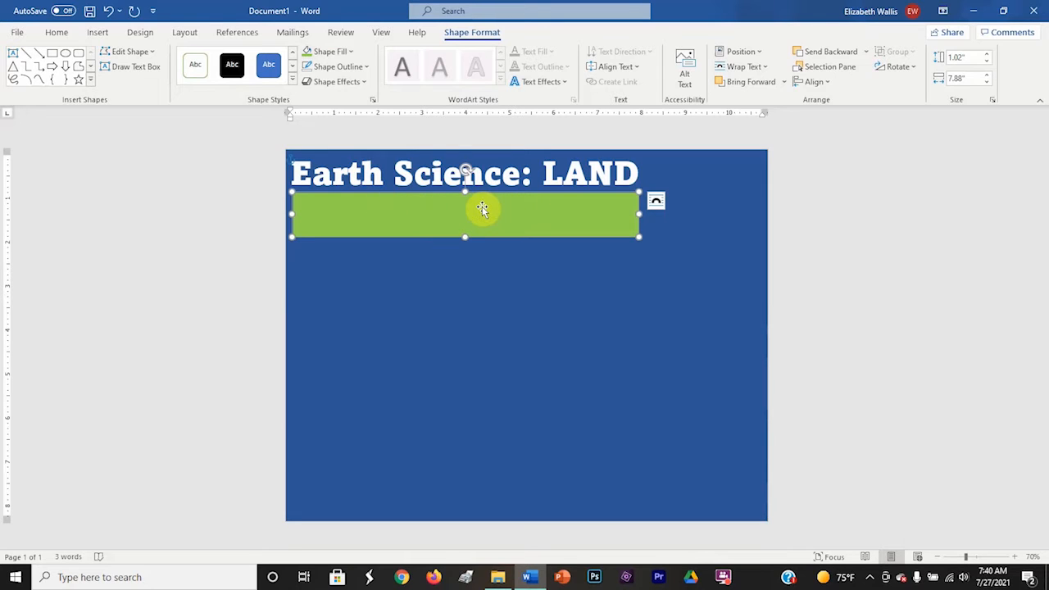
click(337, 66)
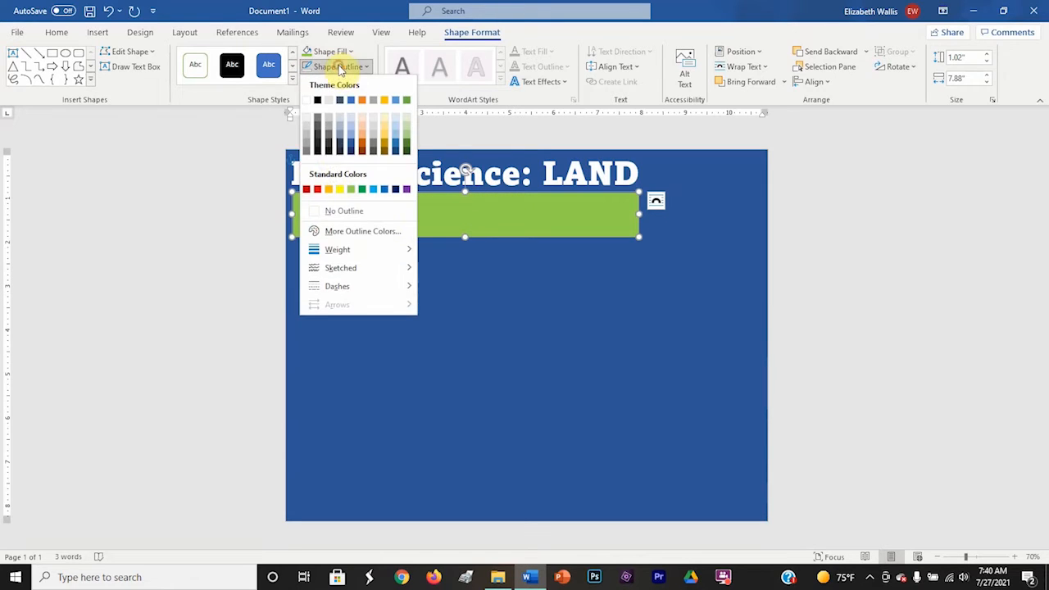
click(336, 210)
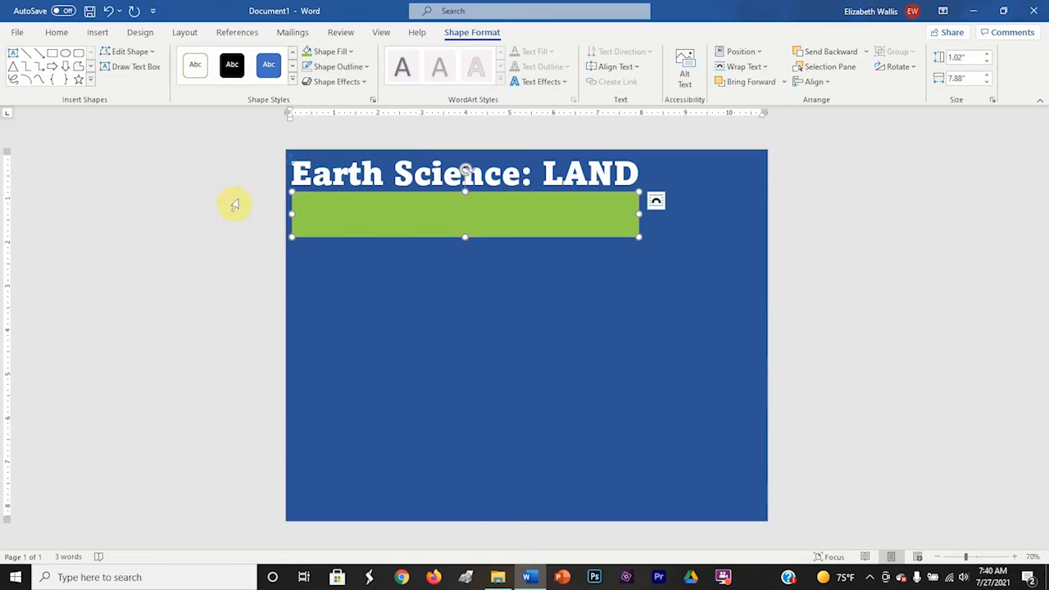
click(264, 205)
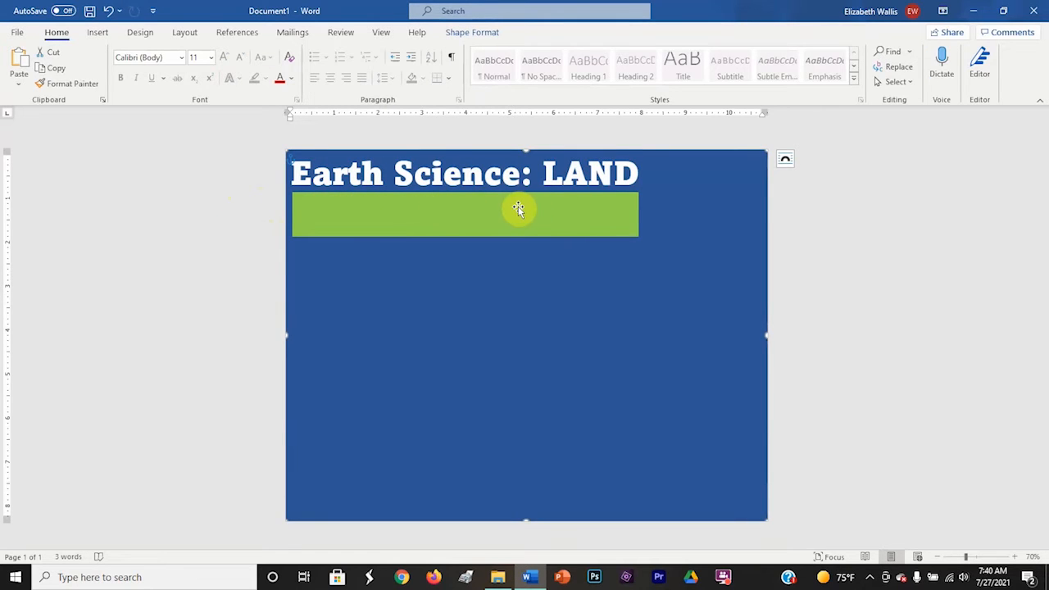
Add a text box about 2.07" high and 6.27" wide over the green rectangle, containing "GEOLOGY".
click(98, 33)
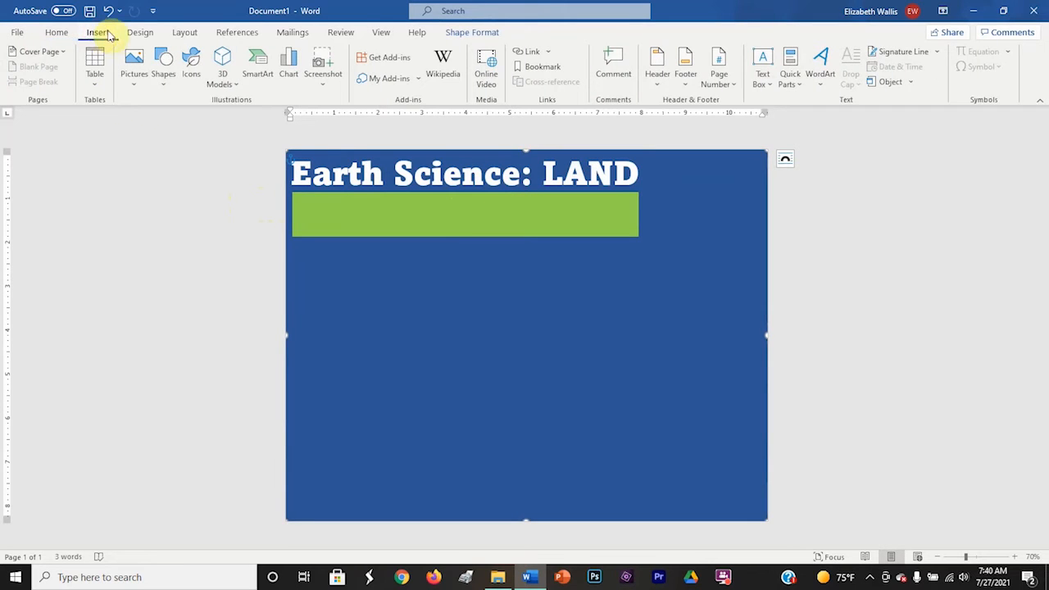
click(163, 56)
click(160, 249)
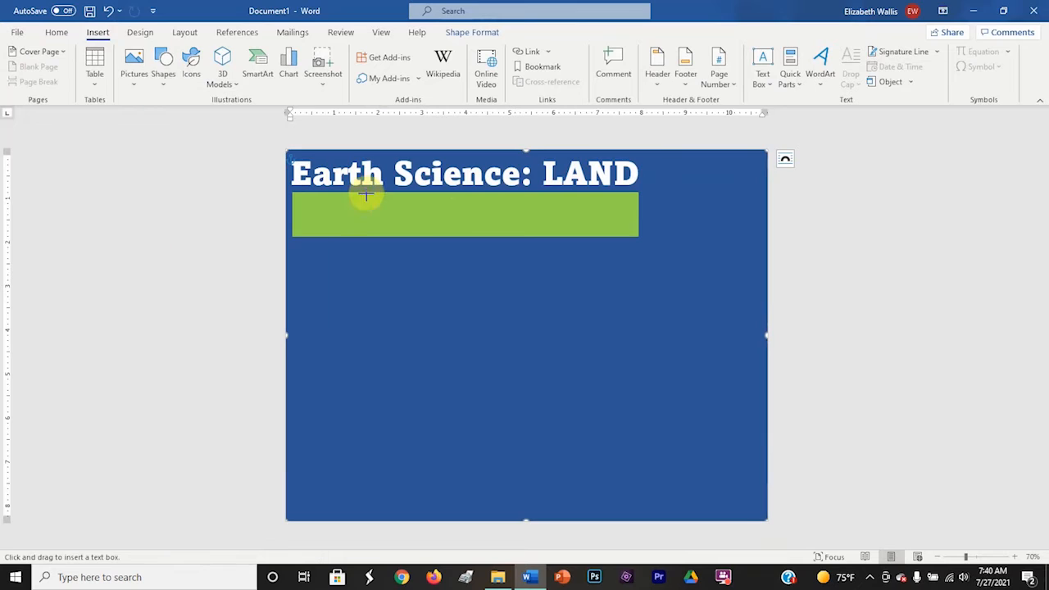
drag(396, 193, 601, 270)
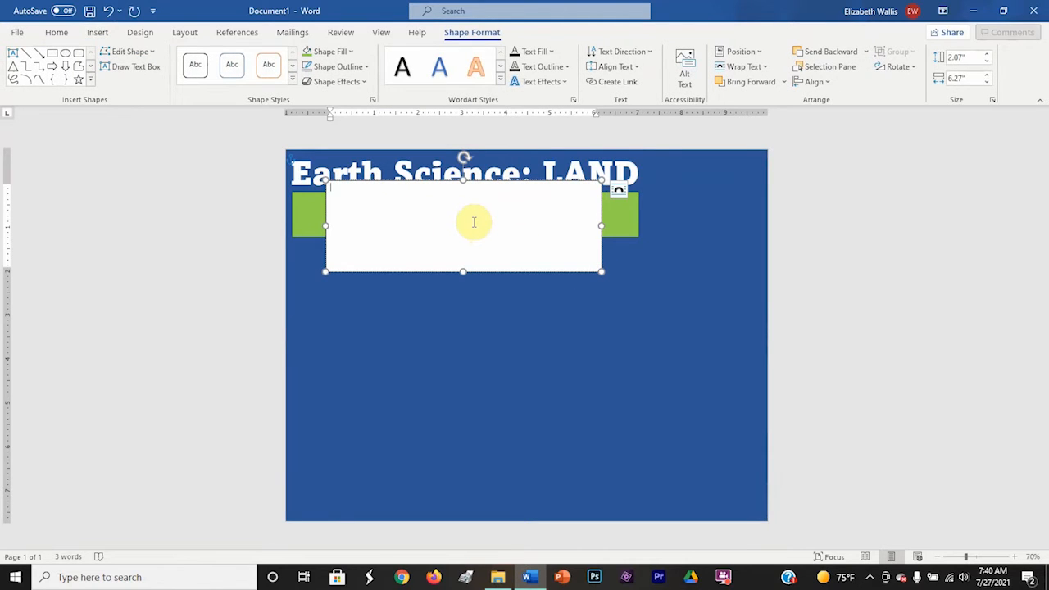
text(GEOLOGY)
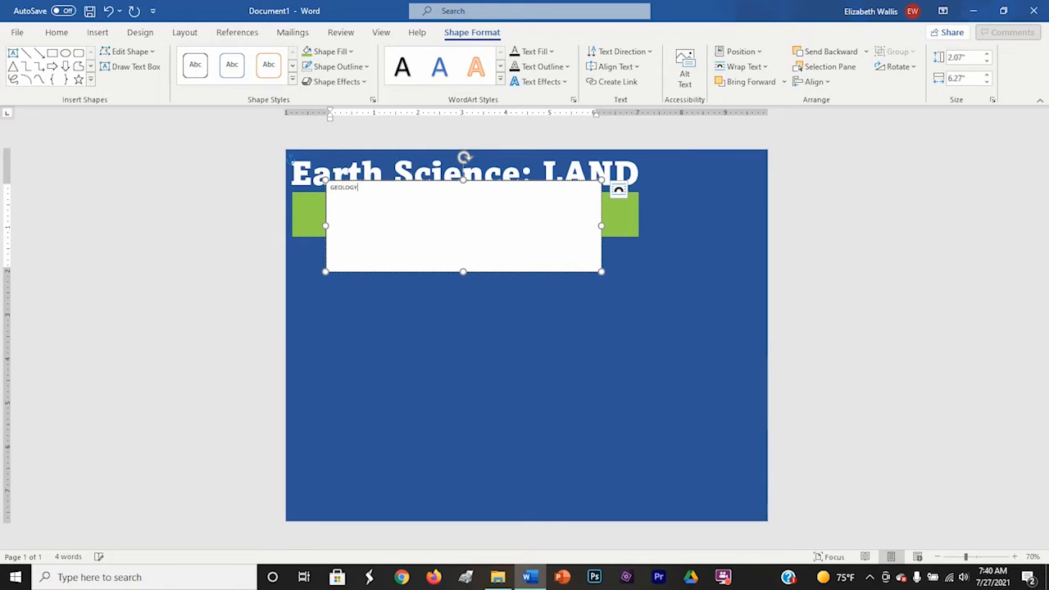
Center the GEOLOGY text and format it in Bahnschrift SemiLight SemiConde at size 55.
click(474, 222)
key(ctrl+a)
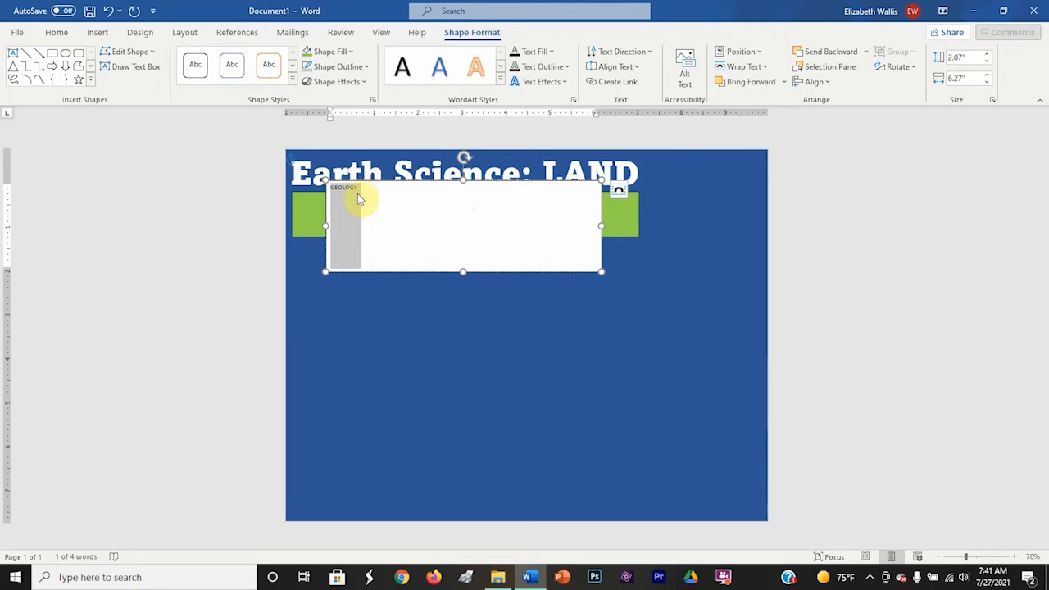
click(53, 33)
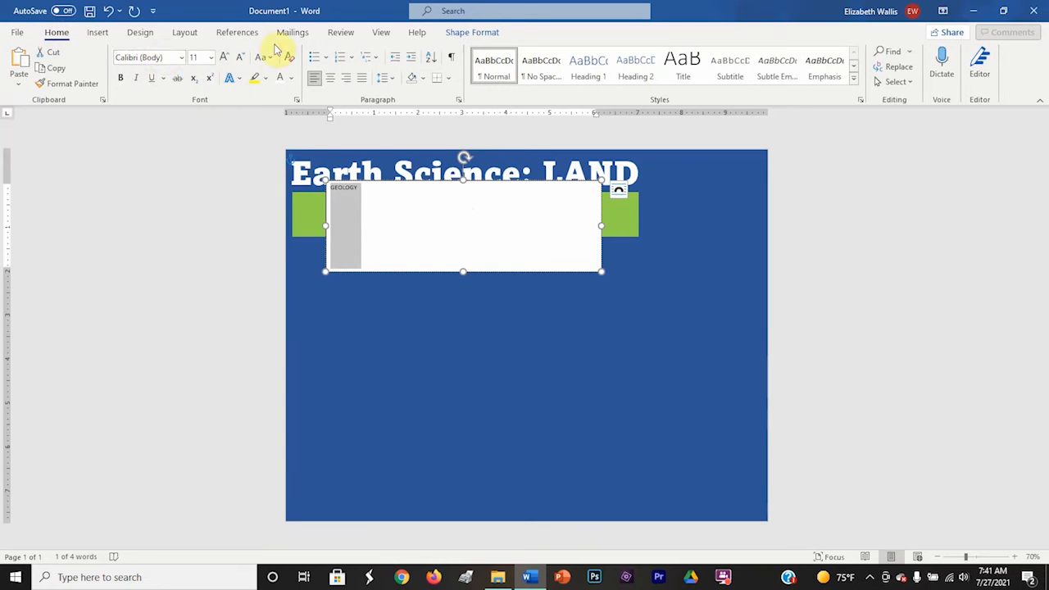
click(334, 82)
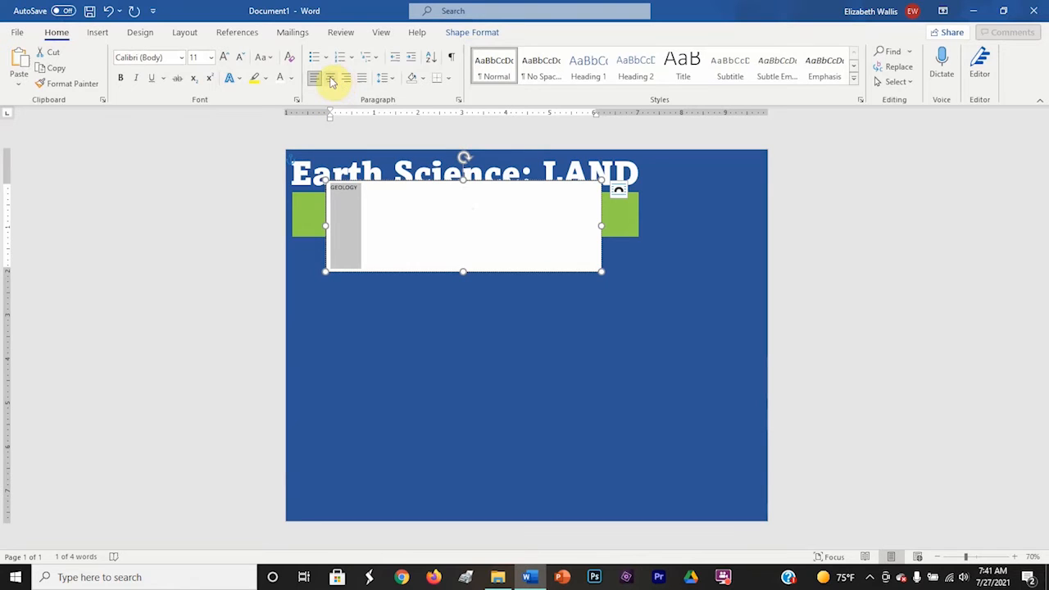
click(331, 80)
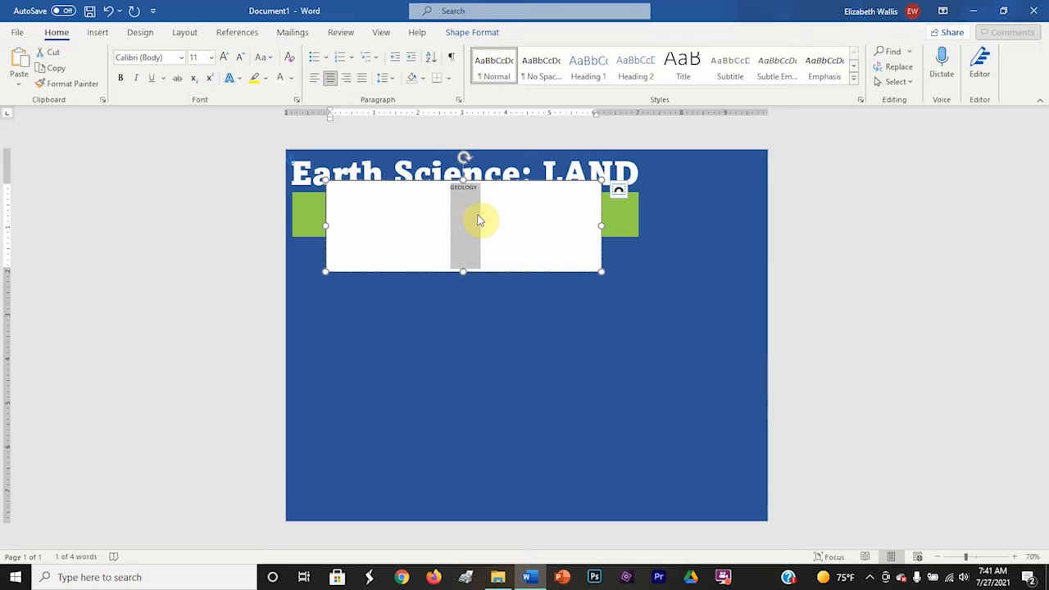
click(181, 58)
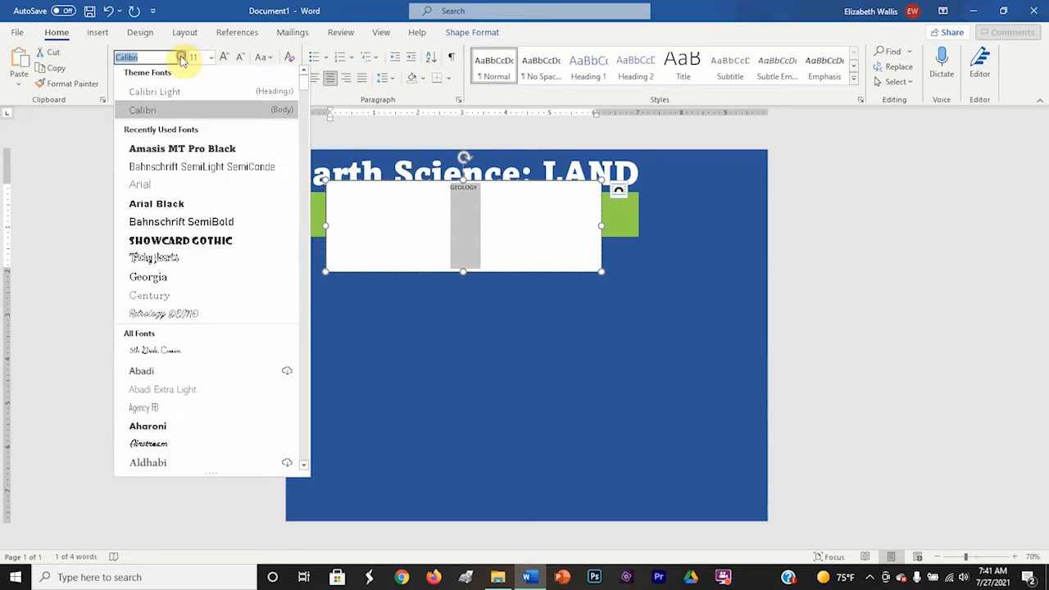
click(156, 170)
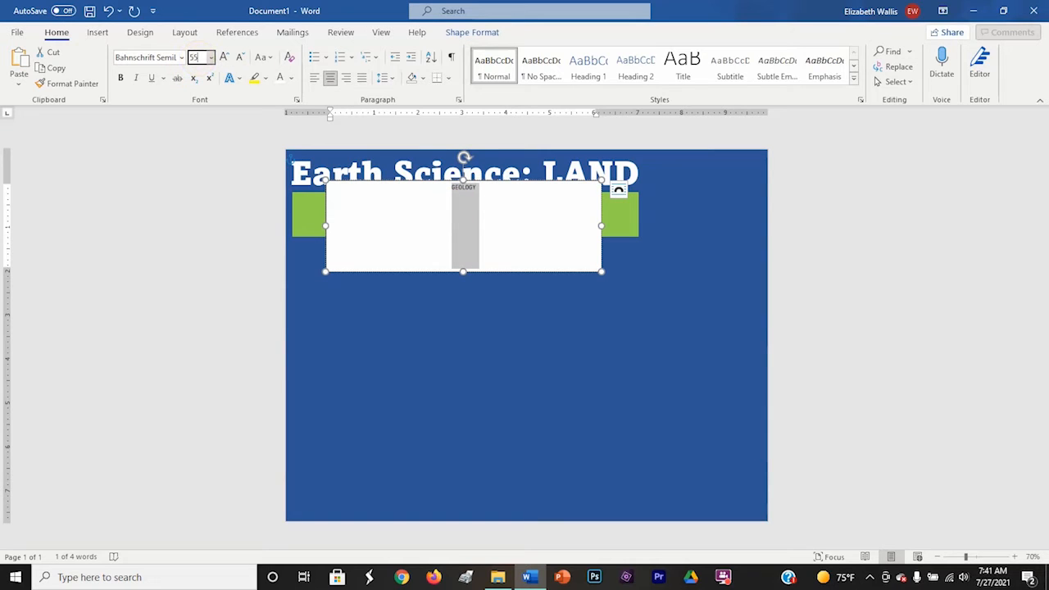
key(Return)
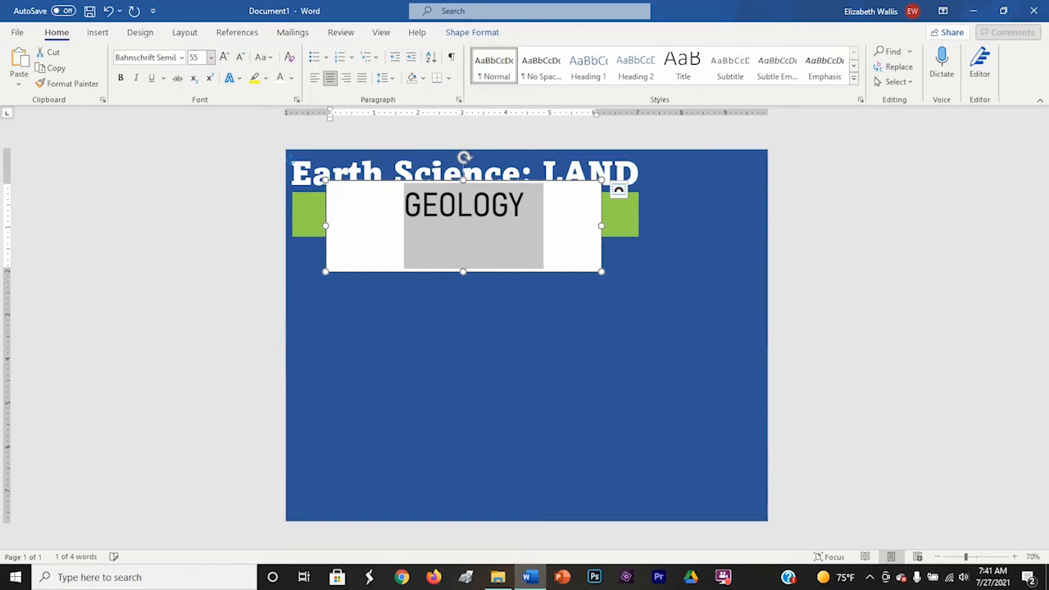
Move the GEOLOGY text box slightly down so its text sits over the green rectangle.
click(438, 205)
drag(419, 182, 418, 192)
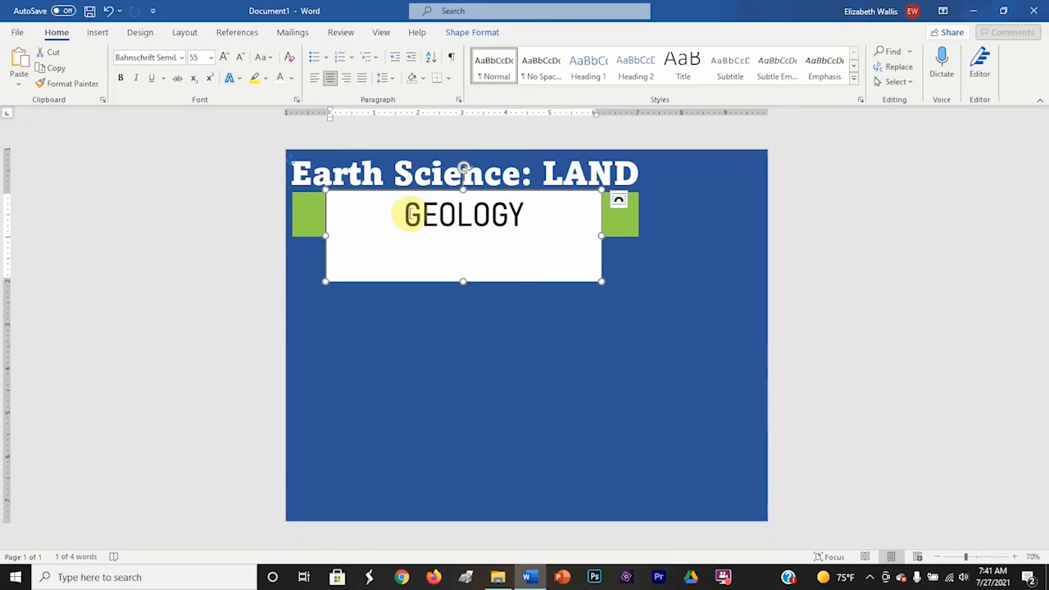
click(534, 212)
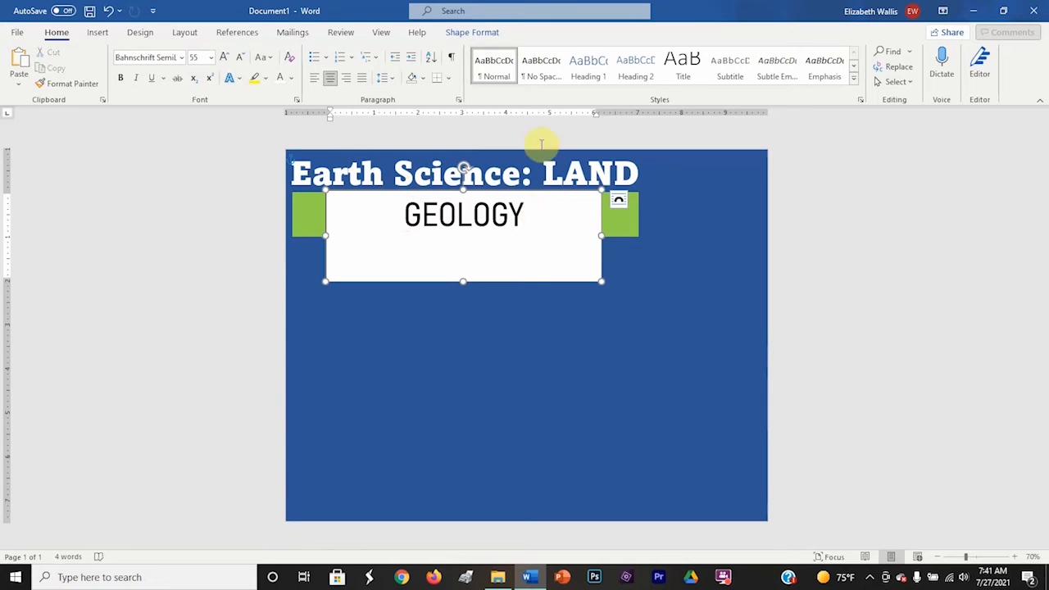
Remove the fill and the outline from the GEOLOGY text box.
click(458, 33)
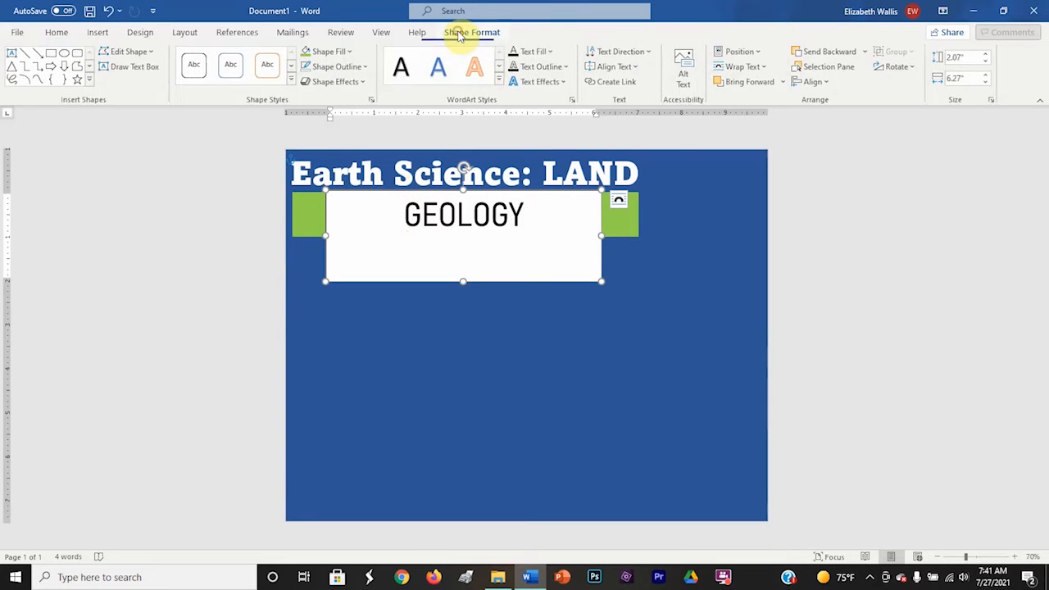
click(344, 51)
click(336, 196)
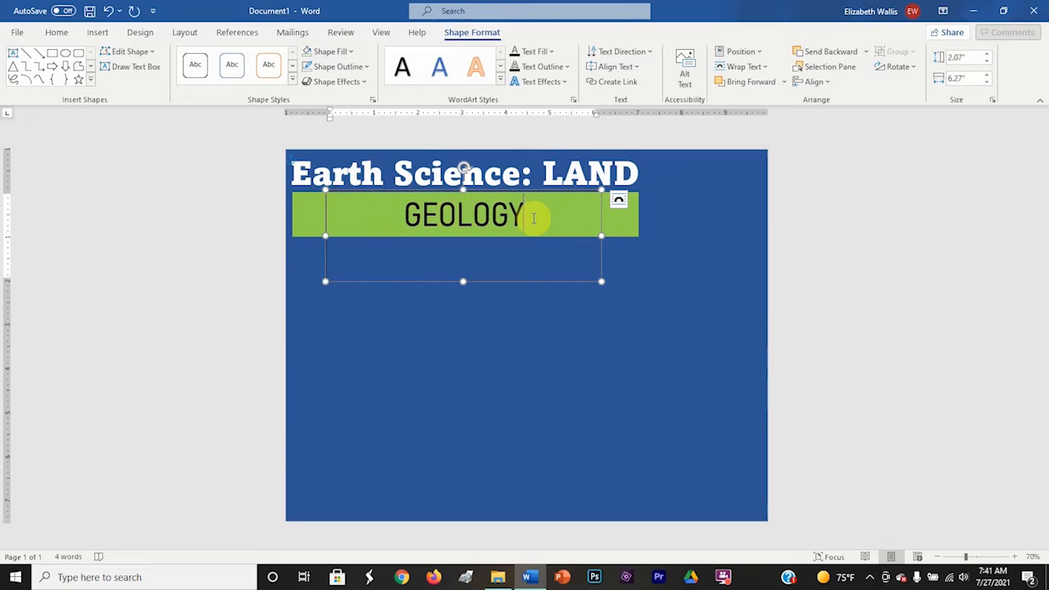
click(335, 66)
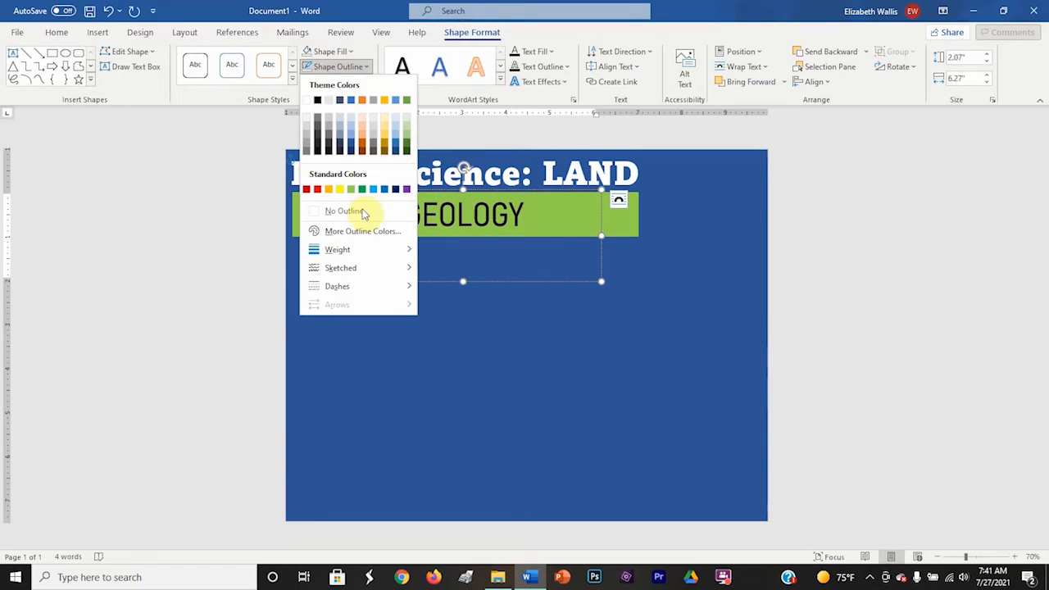
click(358, 211)
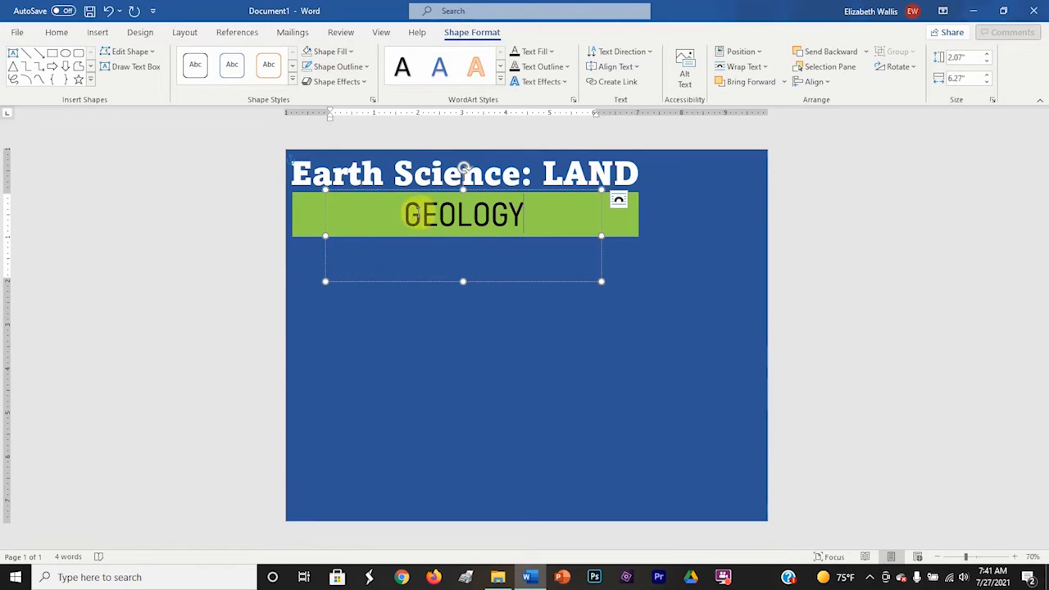
Change the GEOLOGY heading's font color to white.
click(402, 211)
drag(402, 210, 548, 213)
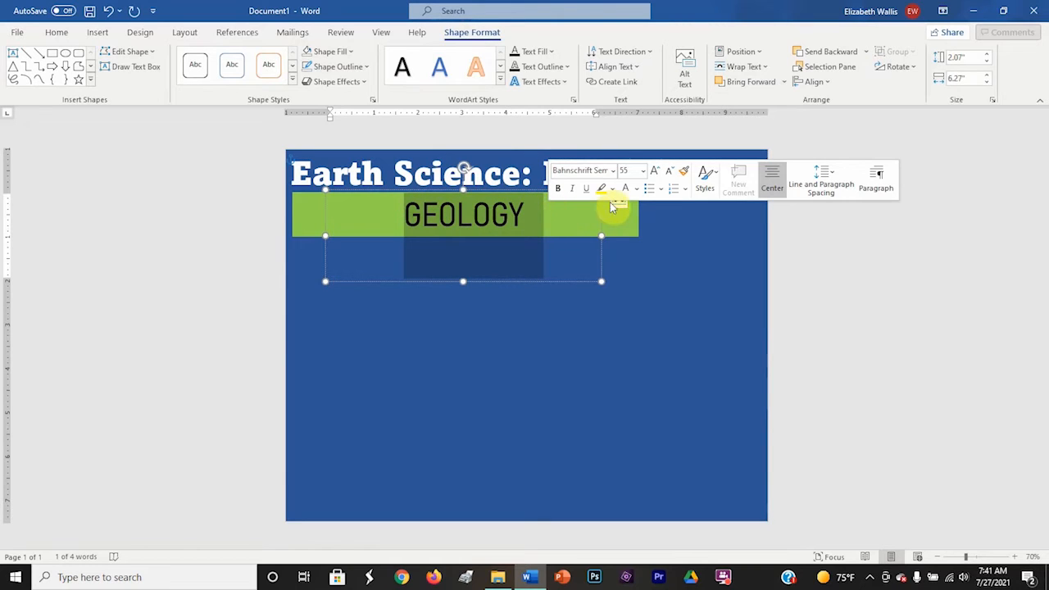
click(639, 190)
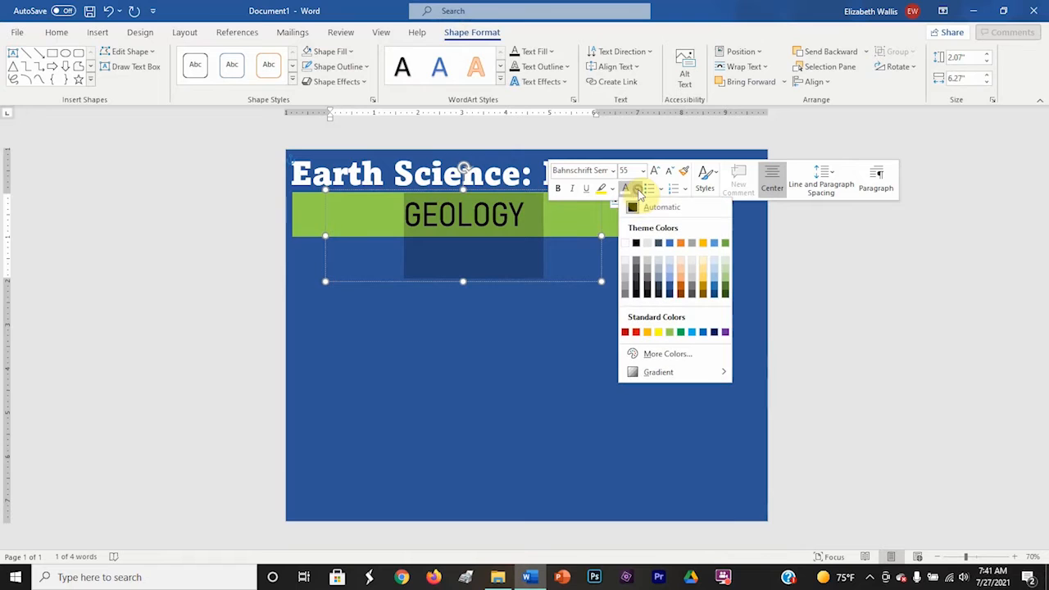
click(627, 247)
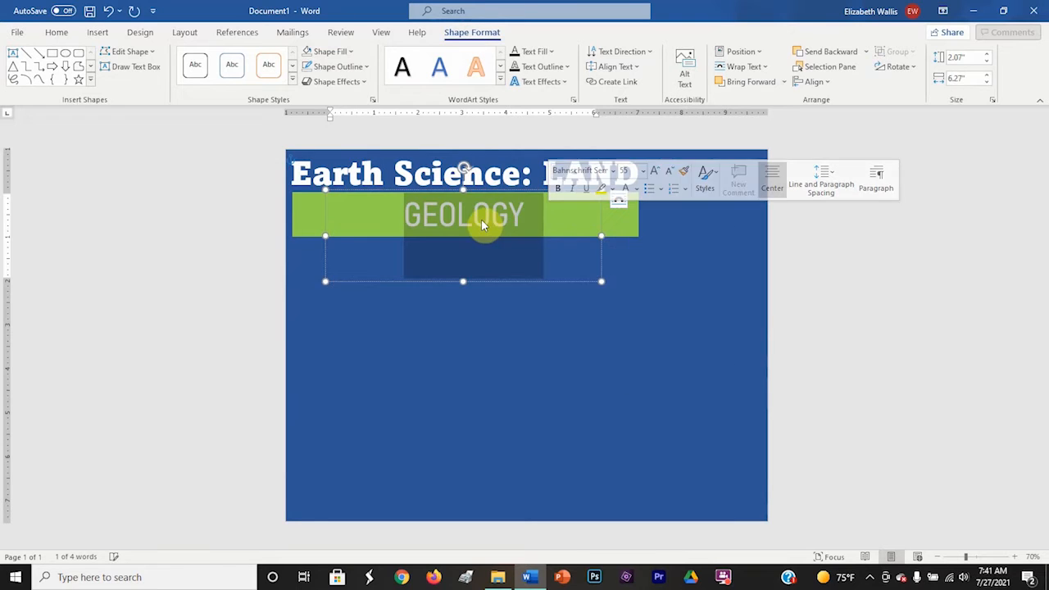
click(481, 218)
click(677, 201)
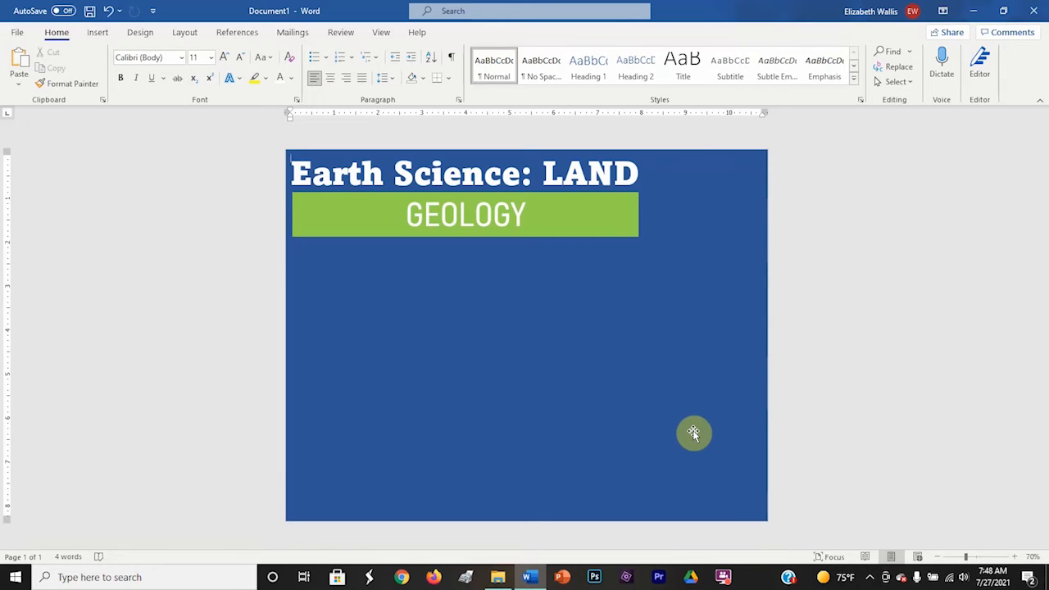
Draw a full-height rectangle about 8.48" high and 4.27" wide along the page's right edge.
click(97, 32)
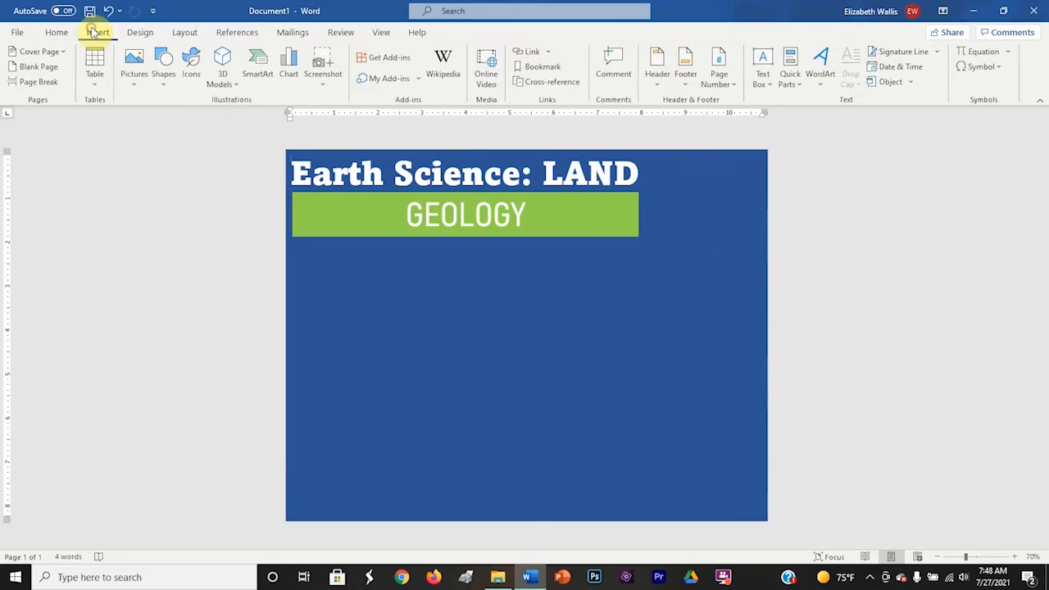
click(163, 65)
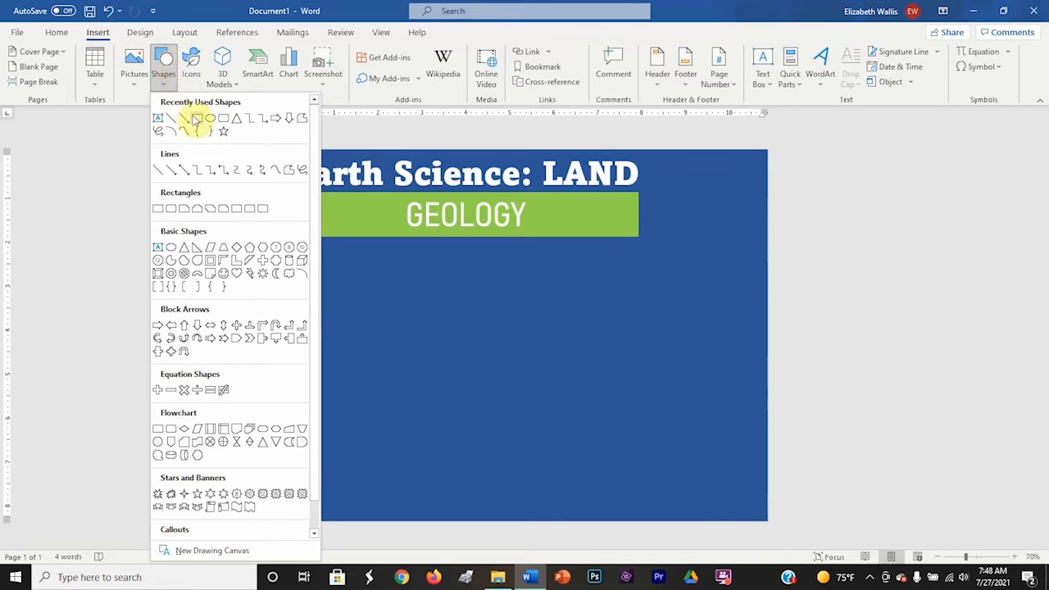
click(195, 120)
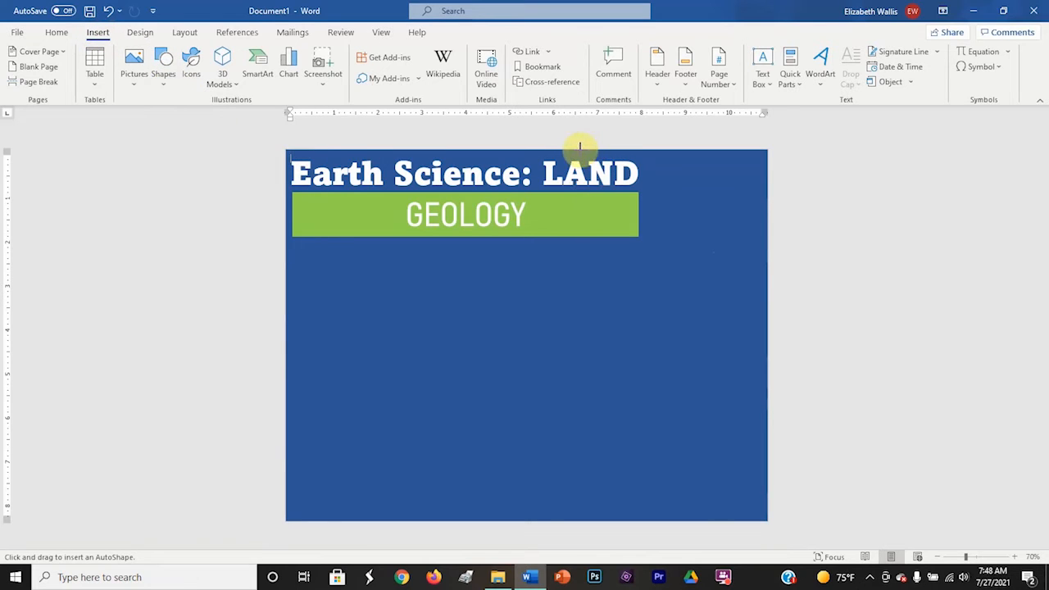
drag(580, 149, 767, 521)
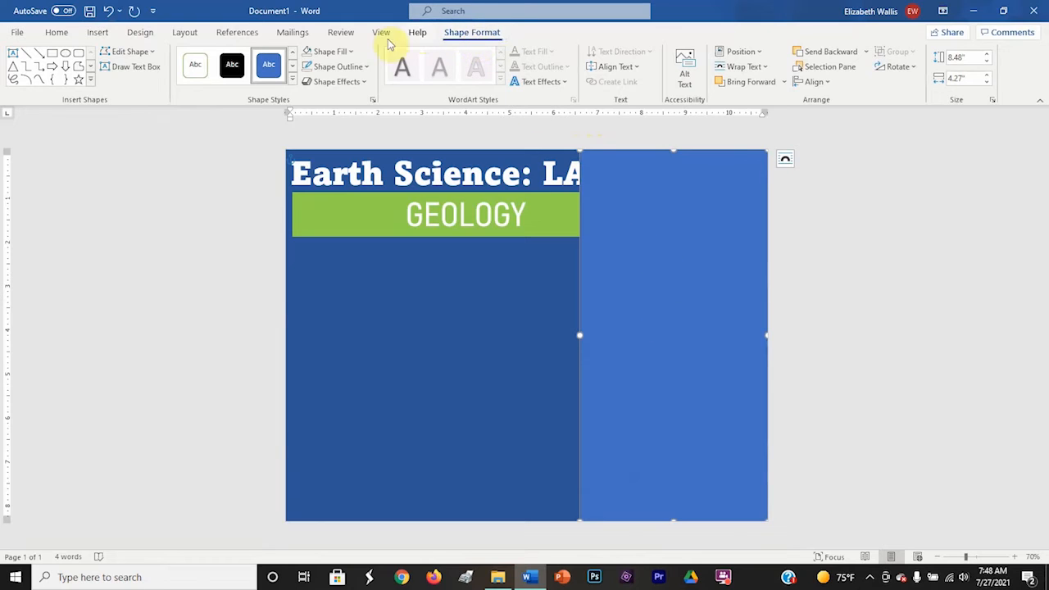
Fill the tall rectangle with the EARTHpng picture from the Earth Science PARTS folder and remove its outline.
click(330, 51)
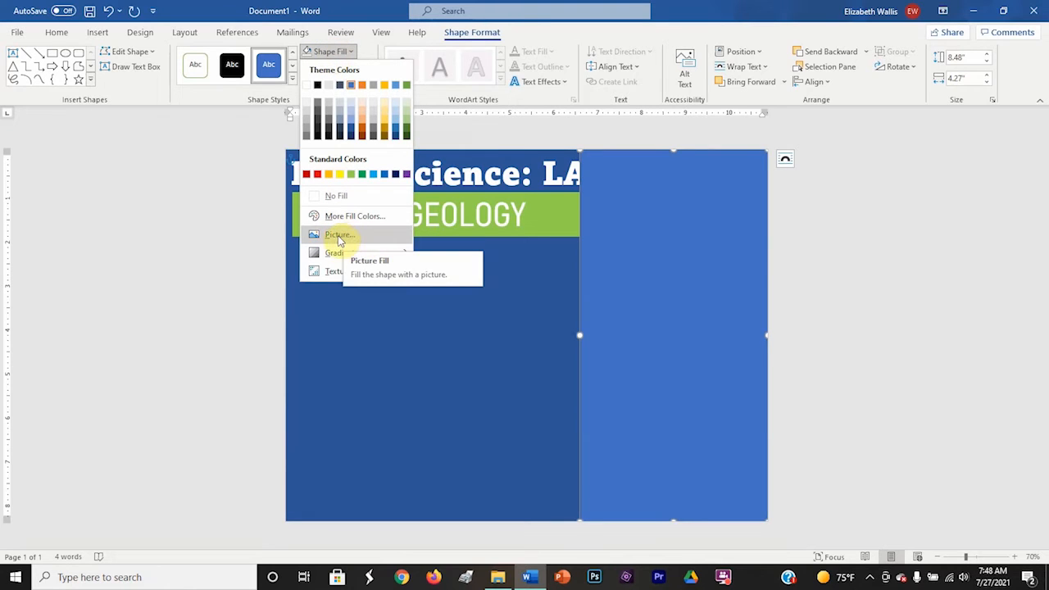
click(337, 236)
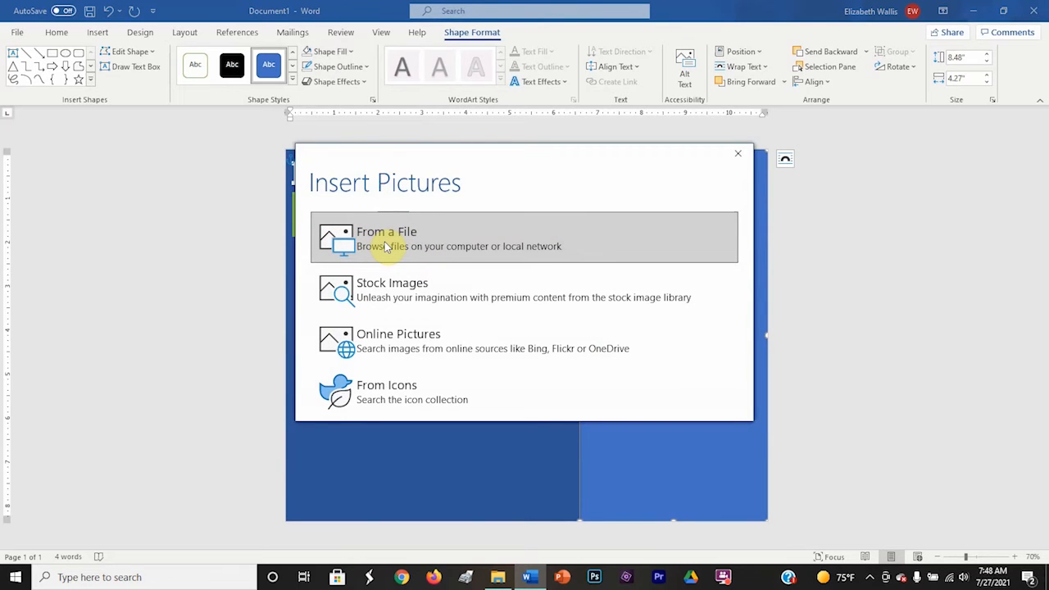
click(380, 240)
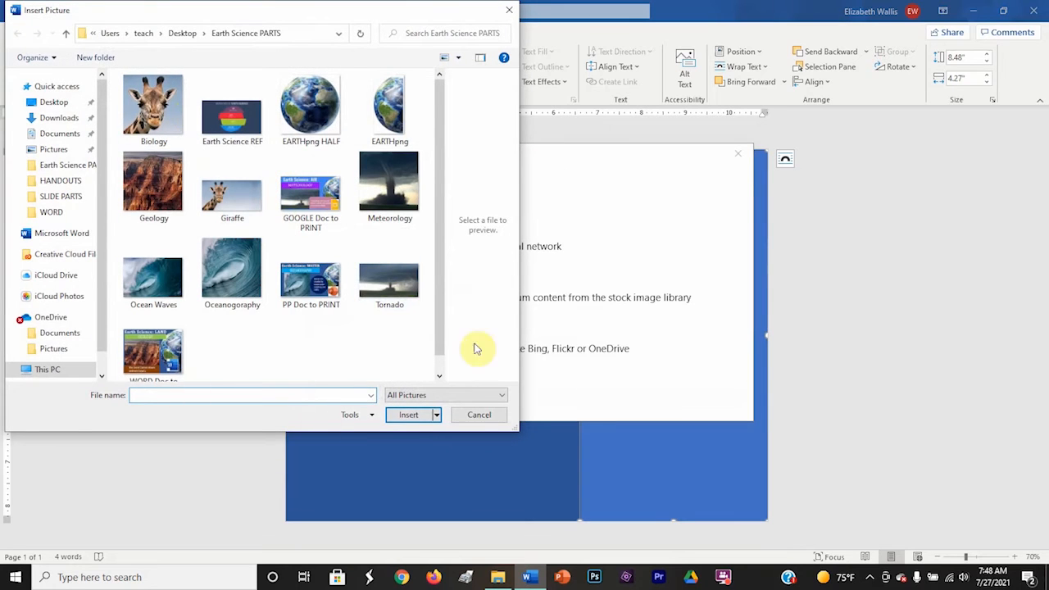
click(388, 111)
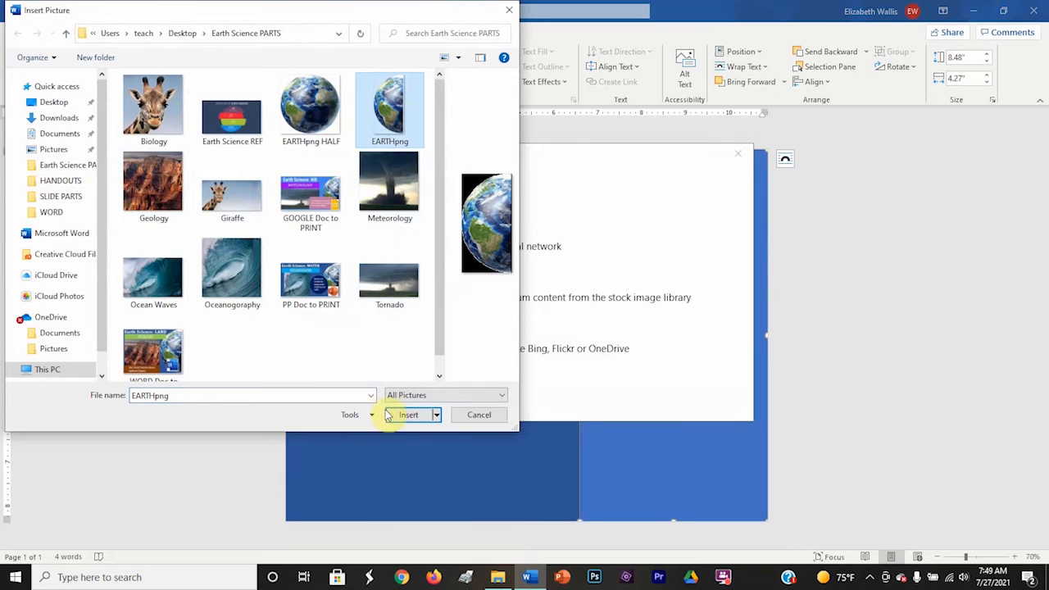
click(416, 415)
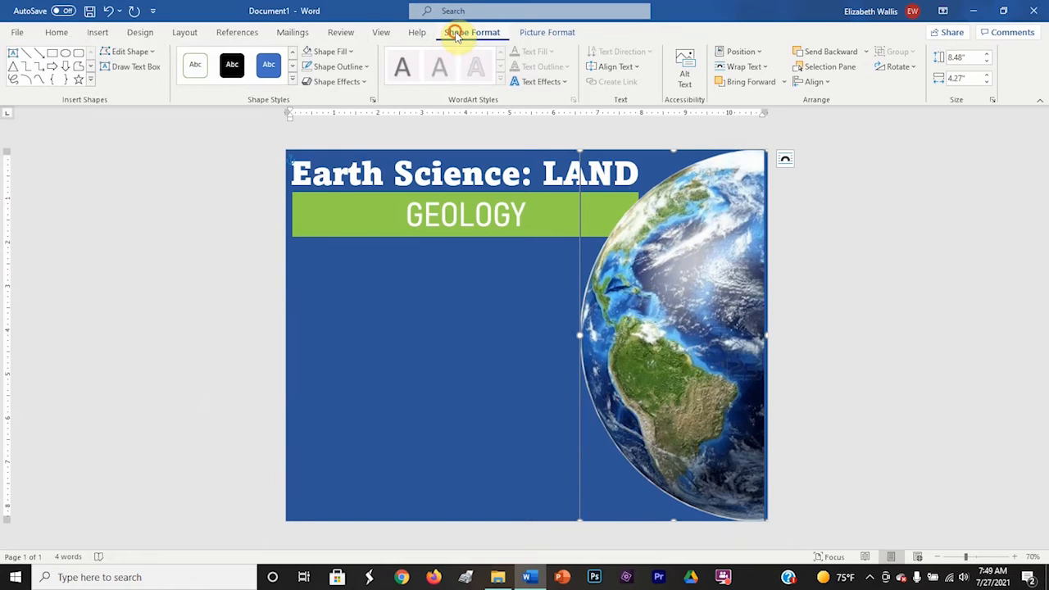
click(334, 67)
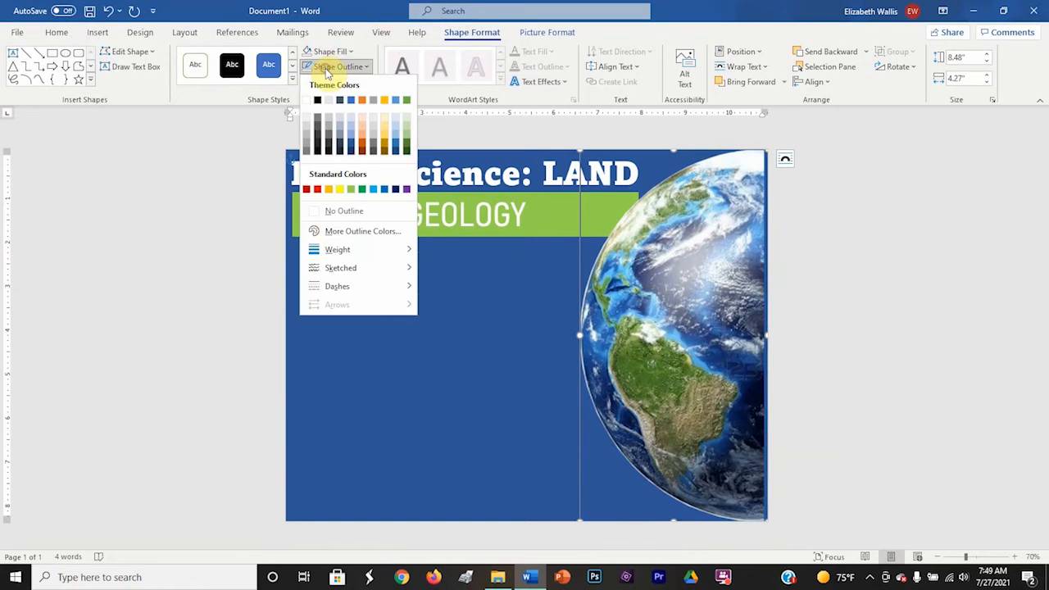
click(346, 212)
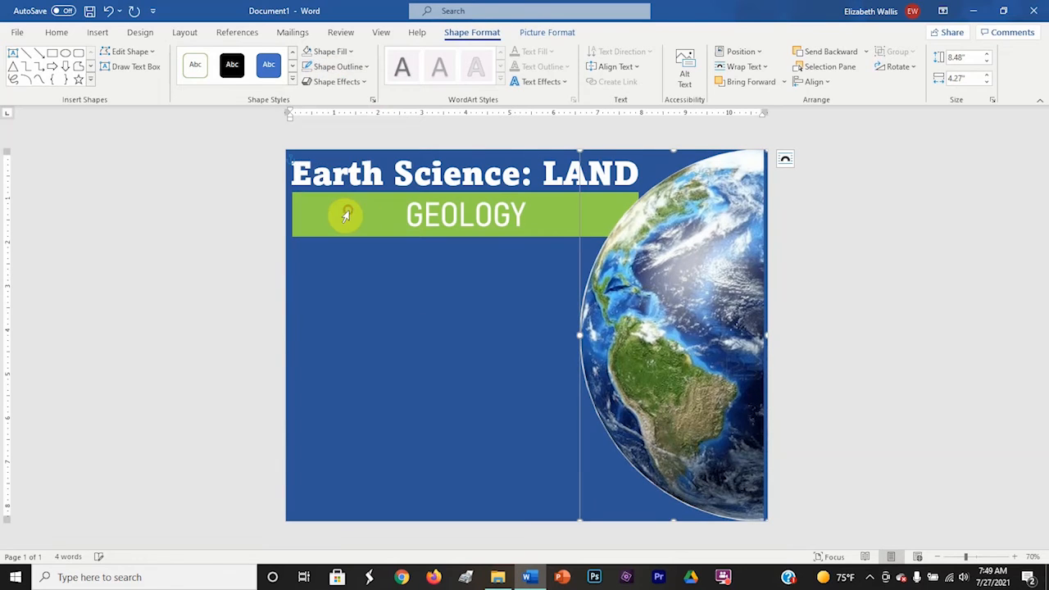